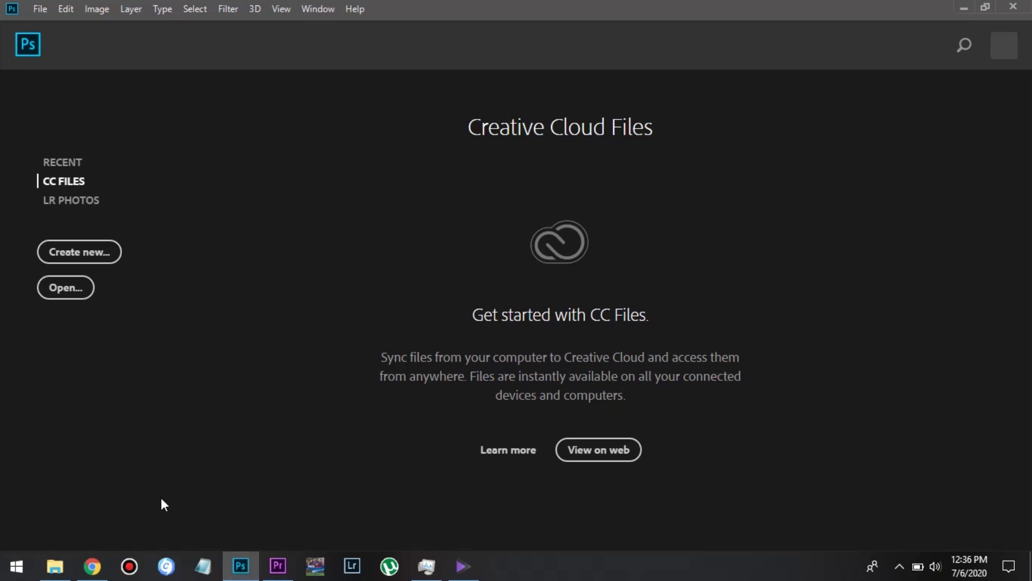
Step: Bring Photoshop Tutorial.jpg from New Volume (D:) into Photoshop as a new document
{"action": "left_click", "coordinate": [55, 566]}
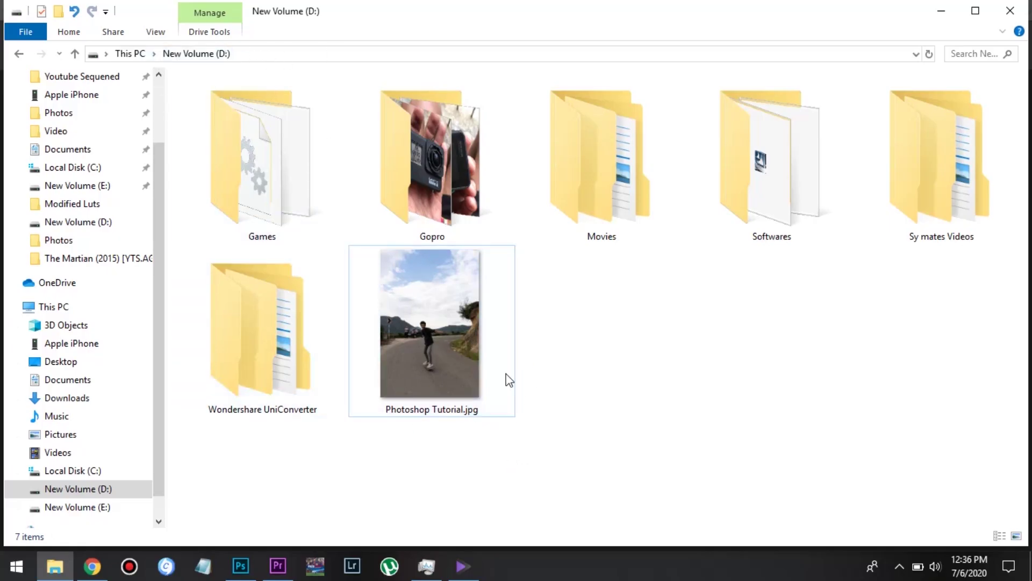
{"action": "left_click_drag", "start_coordinate": [431, 326], "coordinate": [876, 257]}
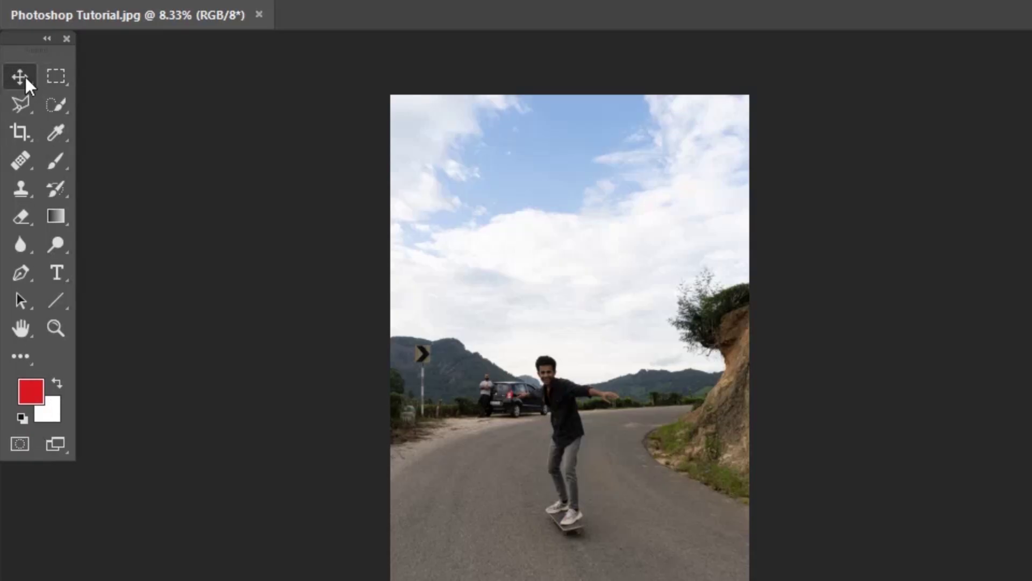
Step: Switch the toolbar to a single column and back to two, and hide and restore it
{"action": "left_click", "coordinate": [48, 40]}
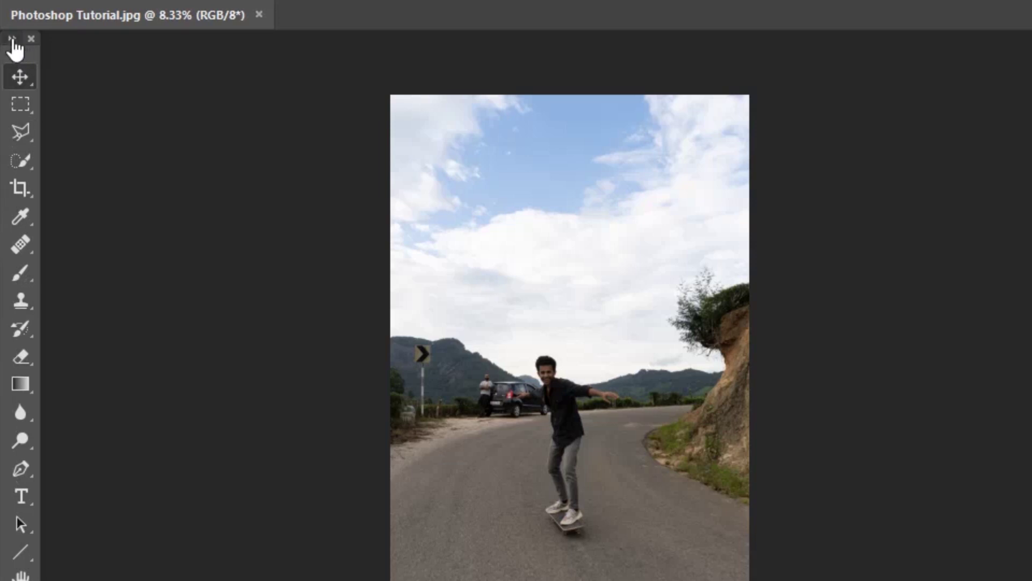
{"action": "left_click", "coordinate": [13, 40]}
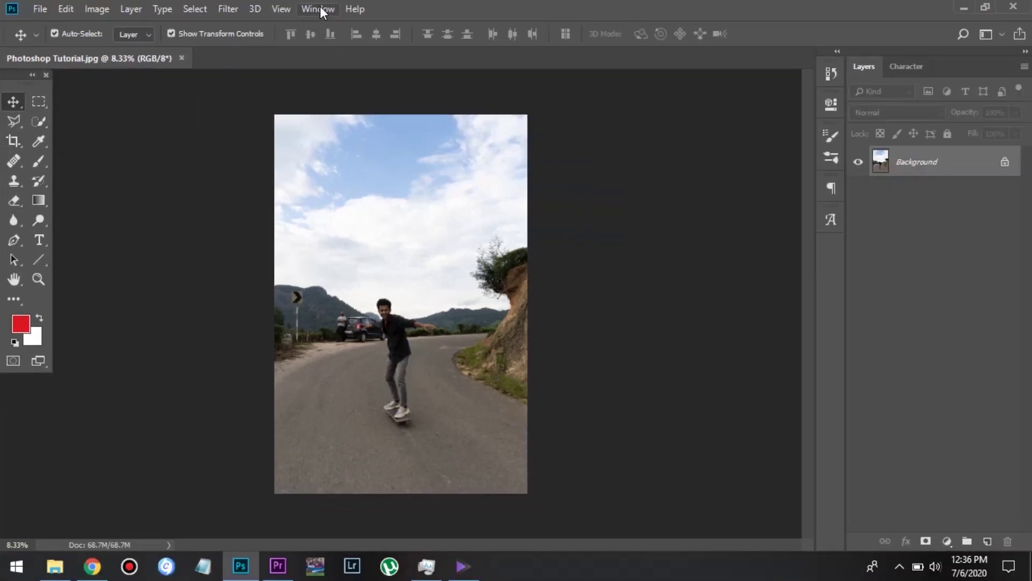
{"action": "left_click", "coordinate": [319, 8]}
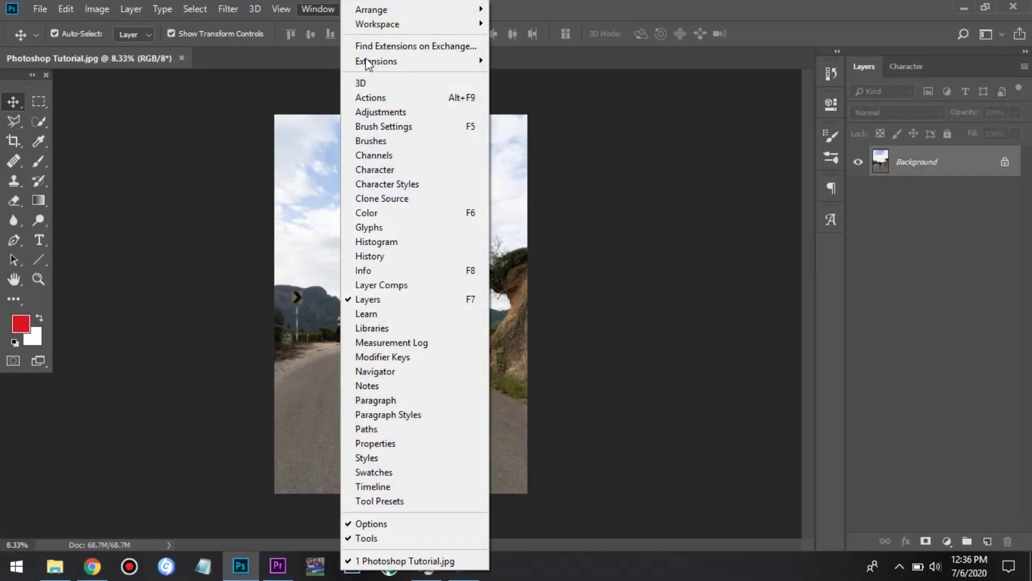
{"action": "left_click", "coordinate": [408, 536]}
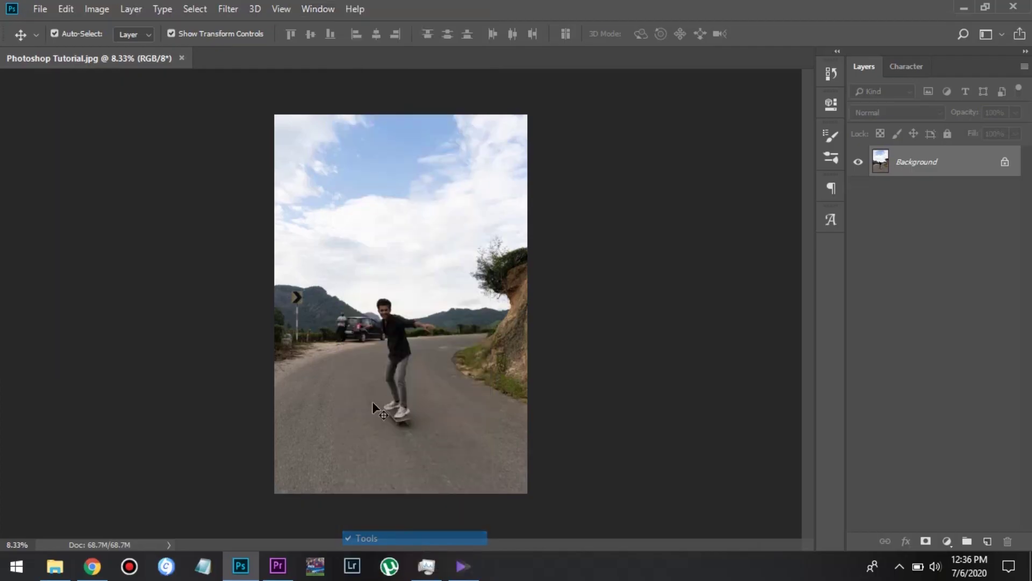
{"action": "left_click", "coordinate": [317, 8]}
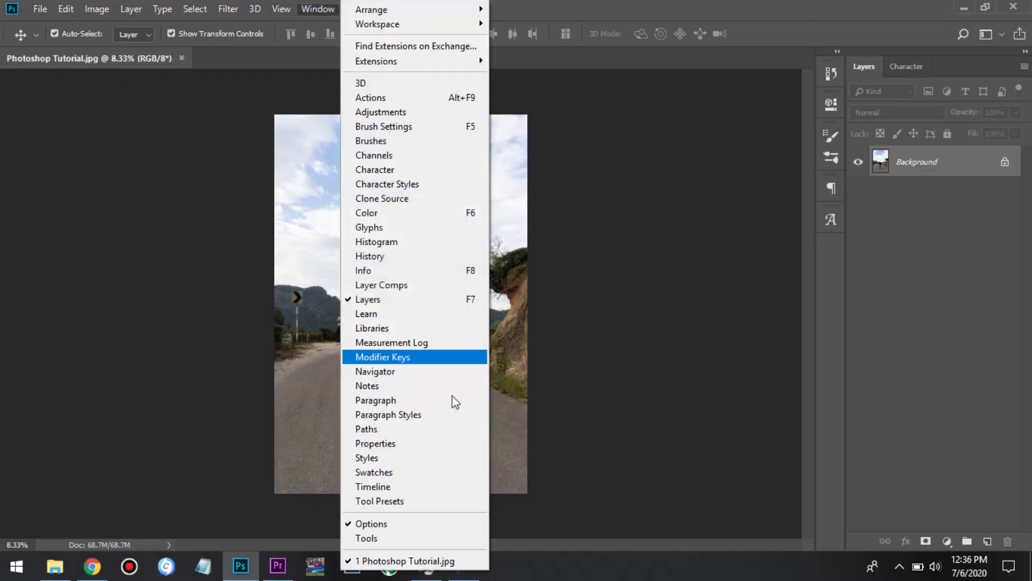
{"action": "left_click", "coordinate": [412, 536]}
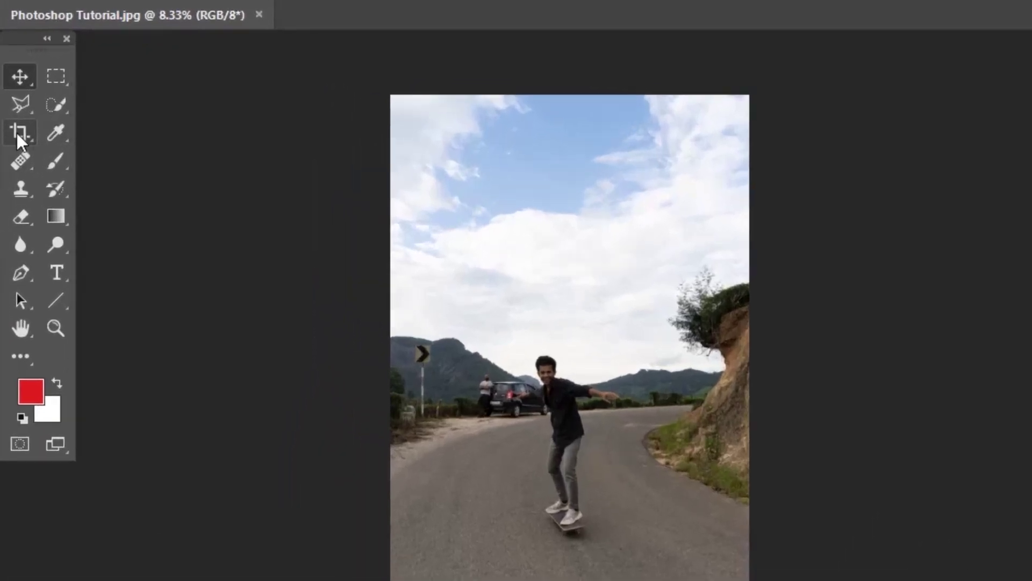
Step: Crop a strip of sky off the top of the photo, keeping its full width
{"action": "left_click", "coordinate": [19, 132]}
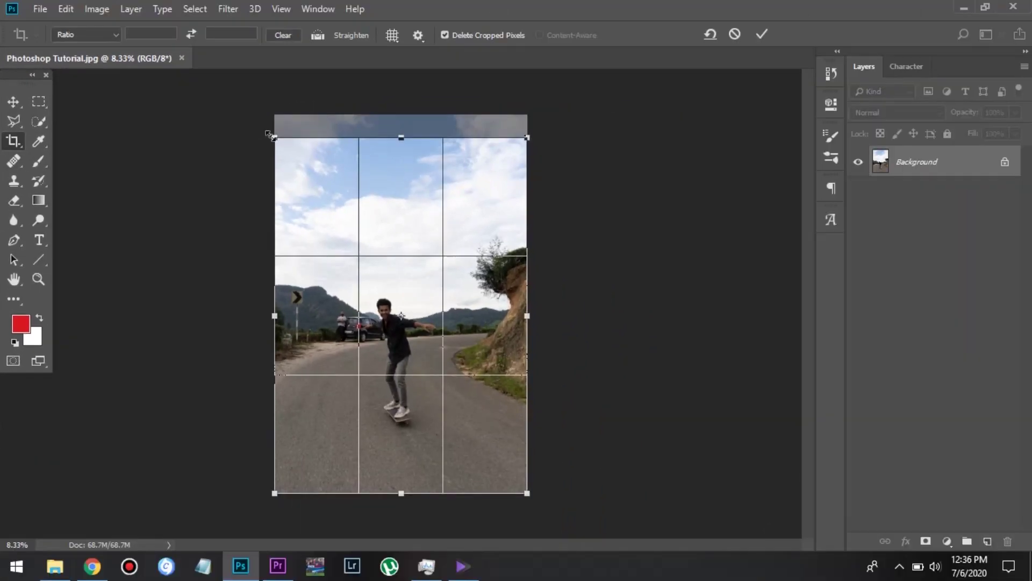
{"action": "mouse_move", "coordinate": [269, 134]}
{"action": "left_mouse_down"}
{"action": "mouse_move", "coordinate": [274, 205]}
{"action": "mouse_move", "coordinate": [271, 128]}
{"action": "mouse_move", "coordinate": [274, 148]}
{"action": "left_mouse_up"}
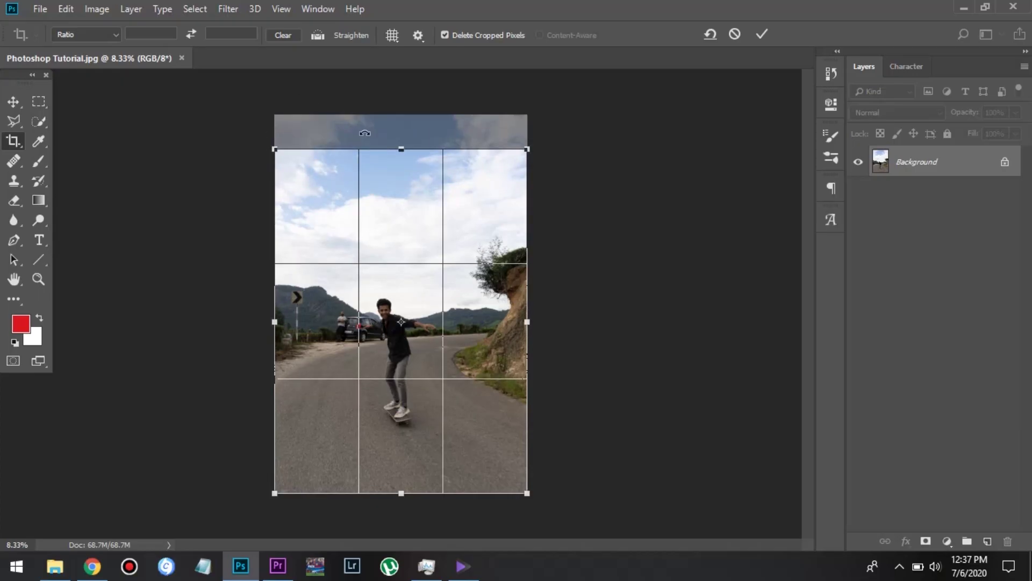
{"action": "left_click_drag", "start_coordinate": [396, 149], "coordinate": [399, 148]}
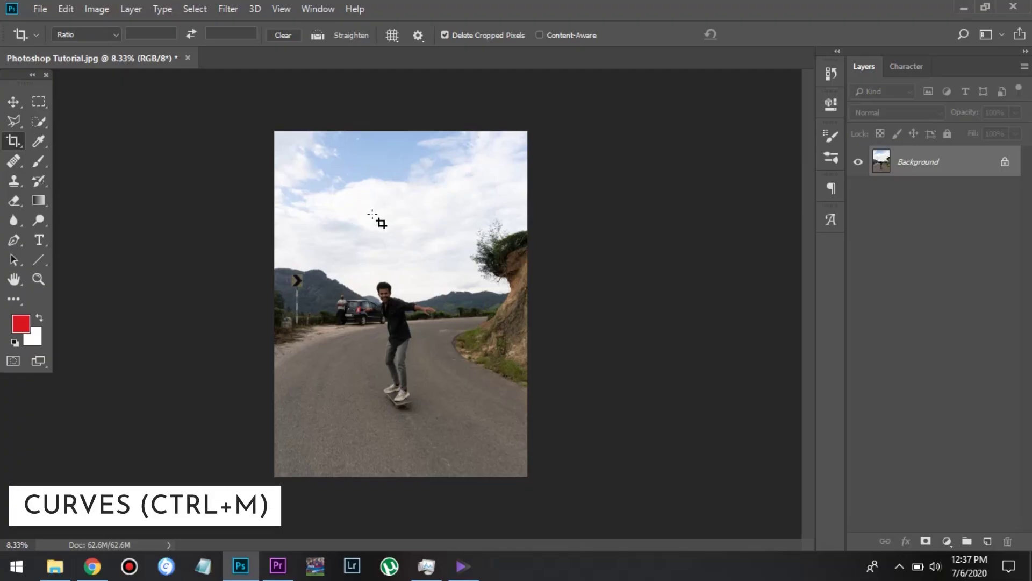
Step: Brighten the midtones with a Curves adjustment on the RGB channel, mapping input 103 to output 116
{"action": "key", "text": "ctrl"}
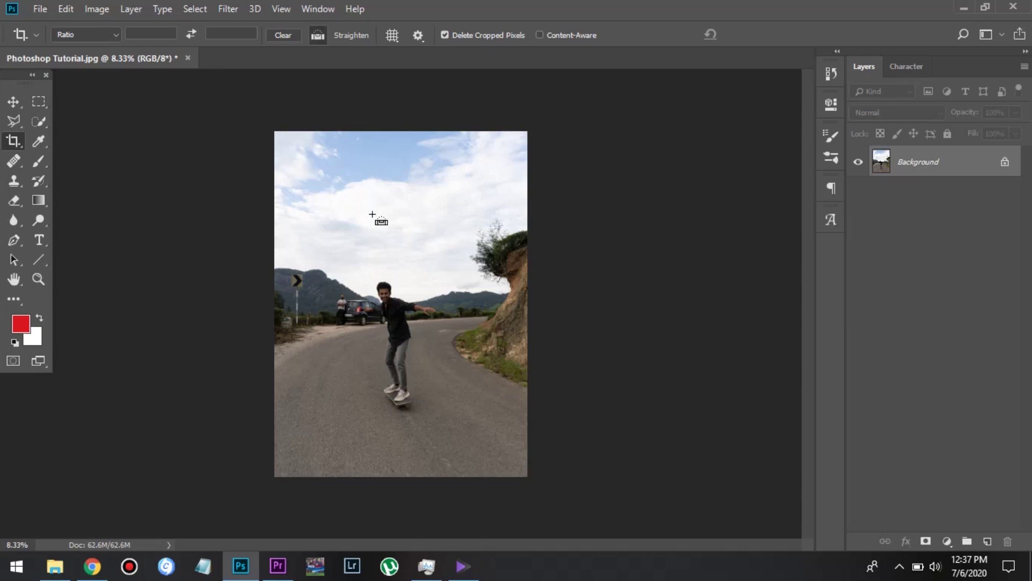
{"action": "key", "text": "ctrl+m"}
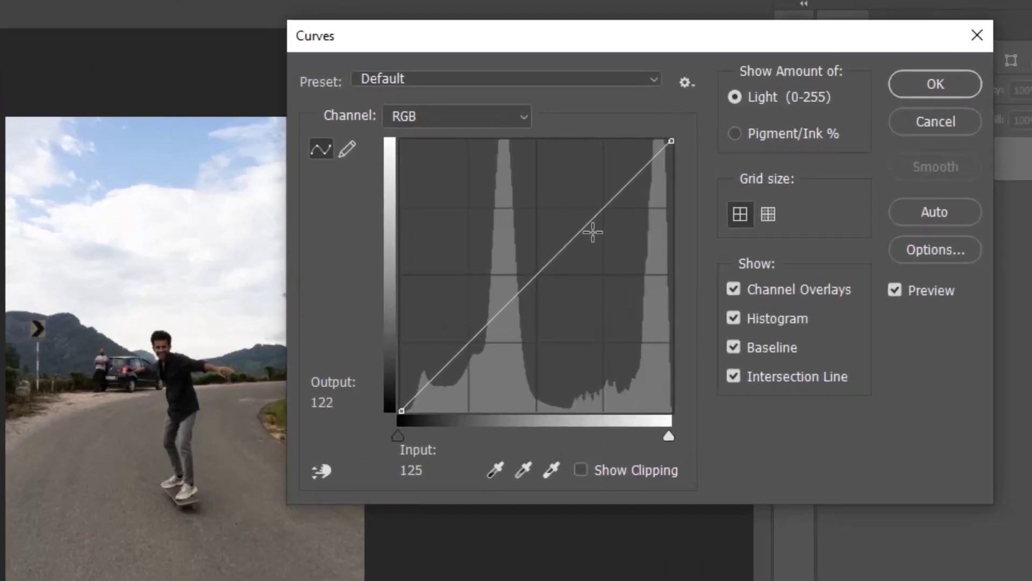
{"action": "left_click_drag", "start_coordinate": [532, 280], "coordinate": [515, 297]}
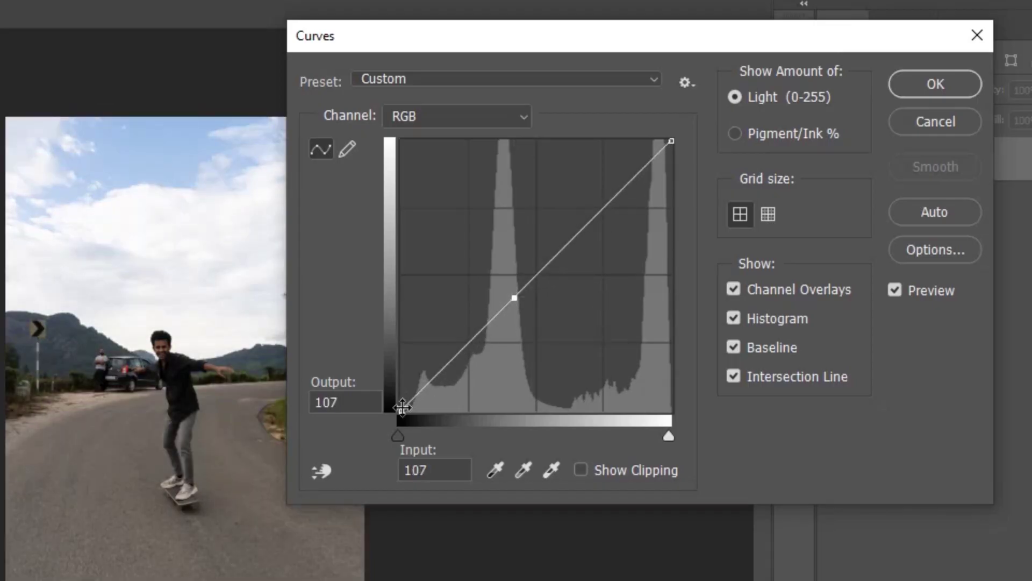
{"action": "mouse_move", "coordinate": [399, 411]}
{"action": "left_mouse_down"}
{"action": "mouse_move", "coordinate": [396, 388]}
{"action": "mouse_move", "coordinate": [402, 411]}
{"action": "left_mouse_up"}
{"action": "mouse_move", "coordinate": [450, 362]}
{"action": "left_mouse_down"}
{"action": "mouse_move", "coordinate": [467, 366]}
{"action": "mouse_move", "coordinate": [450, 363]}
{"action": "left_mouse_up"}
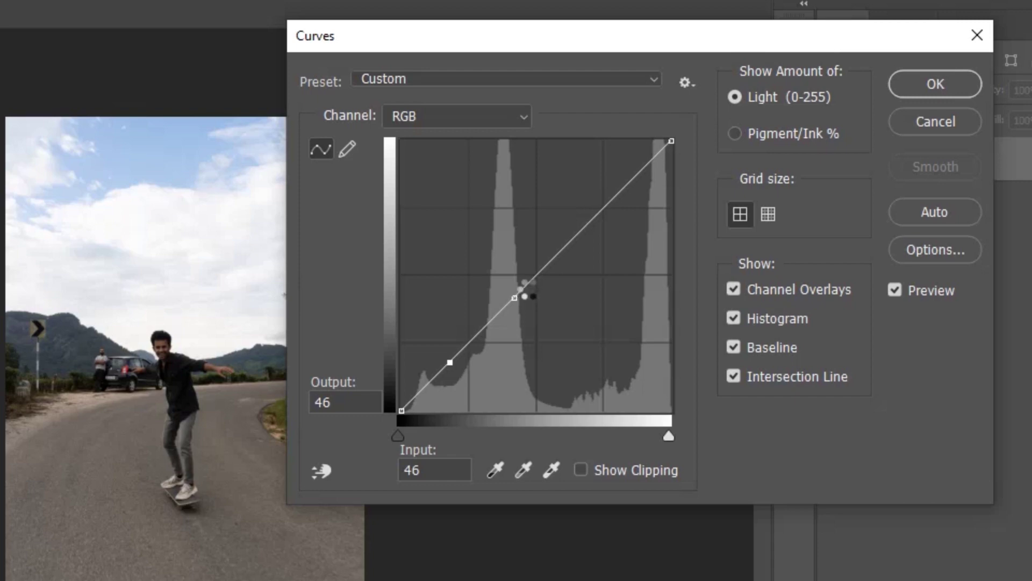
{"action": "left_click_drag", "start_coordinate": [532, 297], "coordinate": [508, 288]}
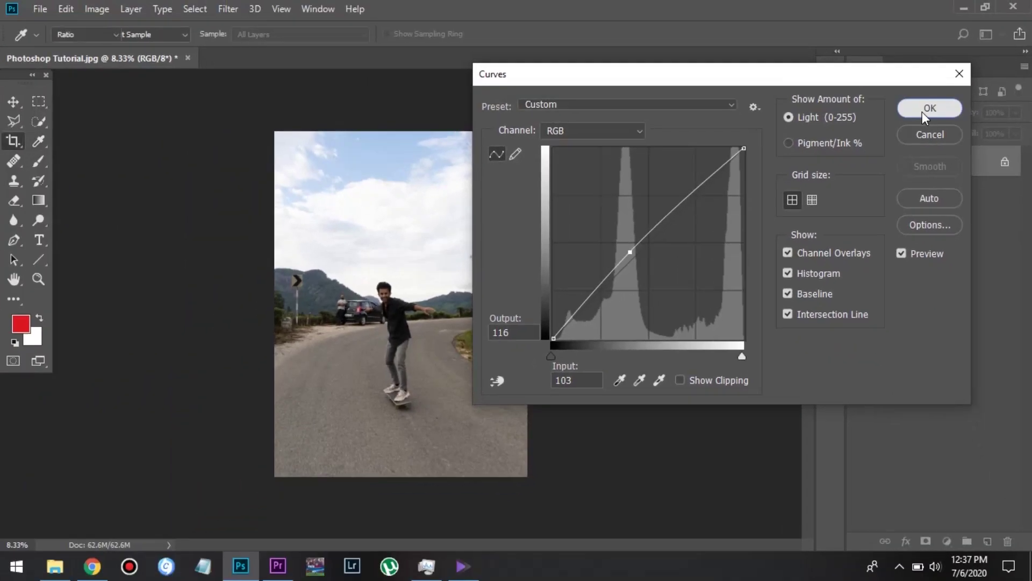
{"action": "left_click", "coordinate": [929, 108]}
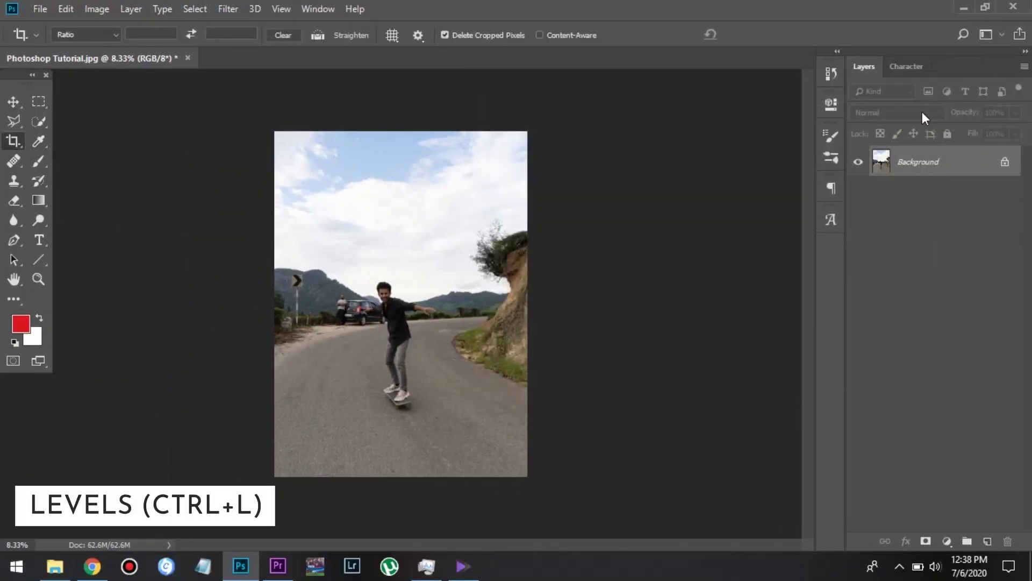
Step: Apply a Levels adjustment on the RGB channel with input levels 12, 1.05 and 247
{"action": "key", "text": "ctrl+l"}
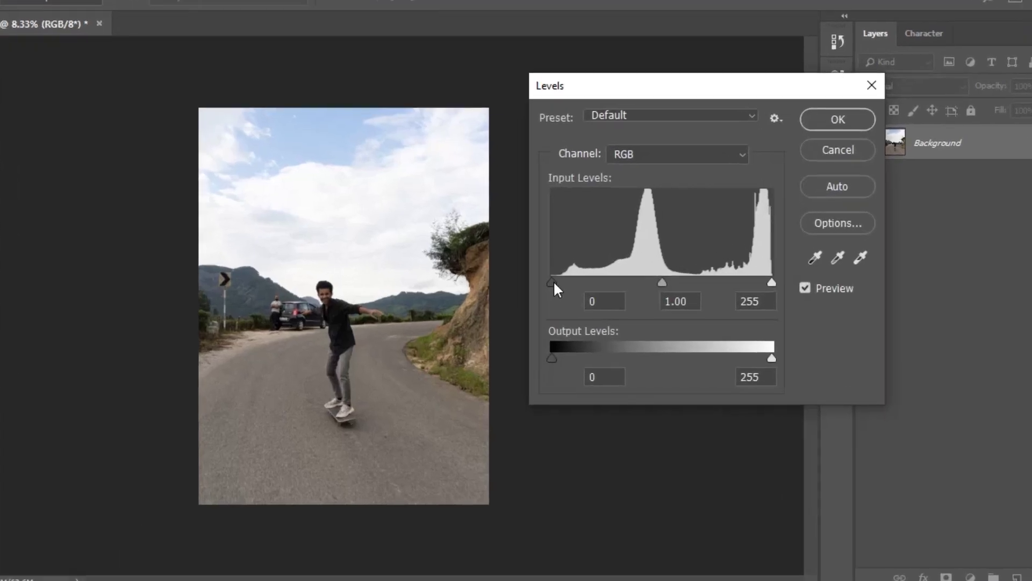
{"action": "mouse_move", "coordinate": [583, 285]}
{"action": "left_mouse_down"}
{"action": "mouse_move", "coordinate": [596, 286]}
{"action": "mouse_move", "coordinate": [580, 285]}
{"action": "left_mouse_up"}
{"action": "left_click_drag", "start_coordinate": [475, 283], "coordinate": [485, 282]}
{"action": "mouse_move", "coordinate": [613, 281]}
{"action": "left_mouse_down"}
{"action": "mouse_move", "coordinate": [624, 282]}
{"action": "mouse_move", "coordinate": [613, 281]}
{"action": "left_mouse_up"}
{"action": "left_click_drag", "start_coordinate": [750, 282], "coordinate": [740, 282]}
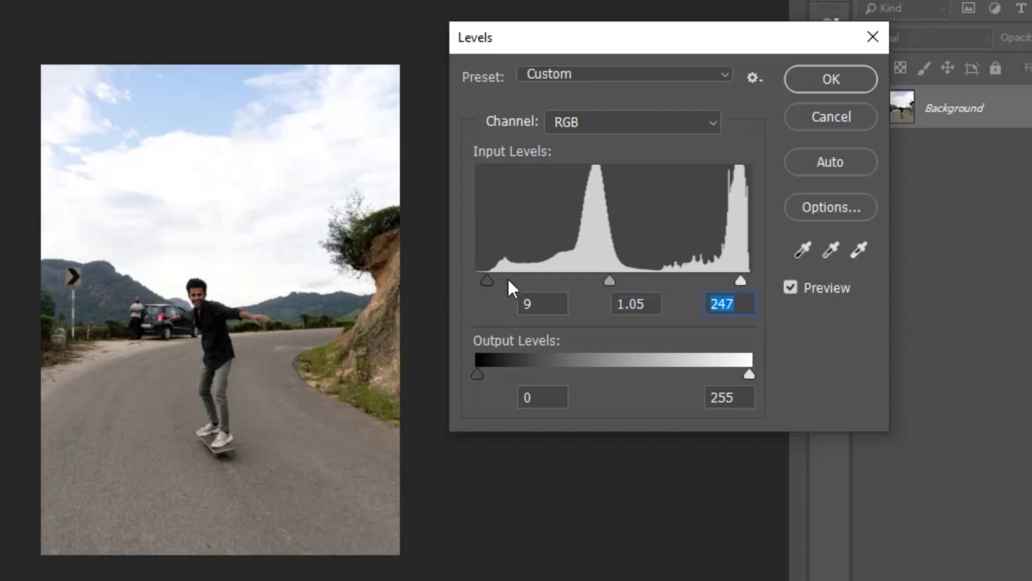
{"action": "left_click_drag", "start_coordinate": [490, 280], "coordinate": [492, 280]}
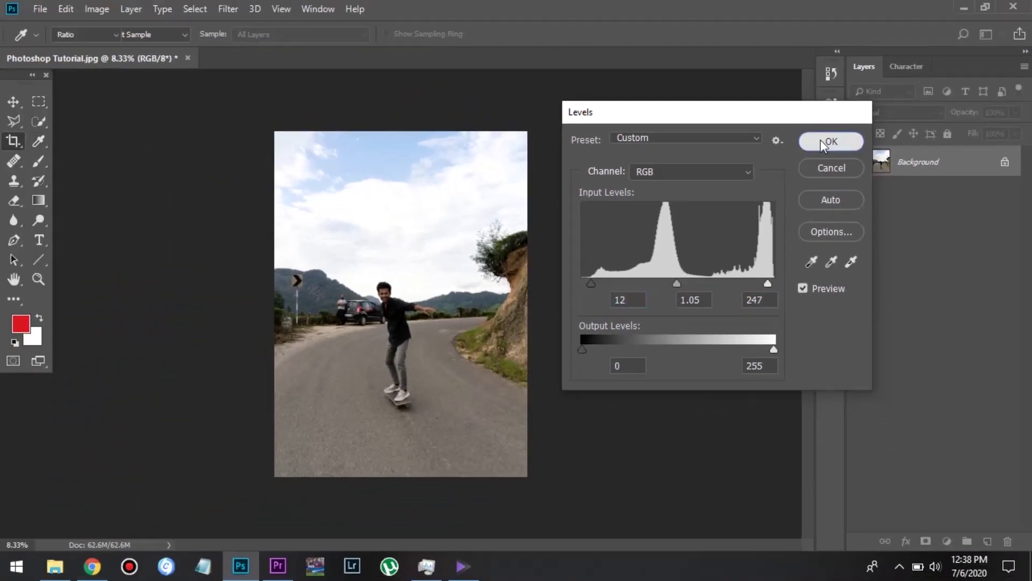
{"action": "left_click", "coordinate": [813, 108]}
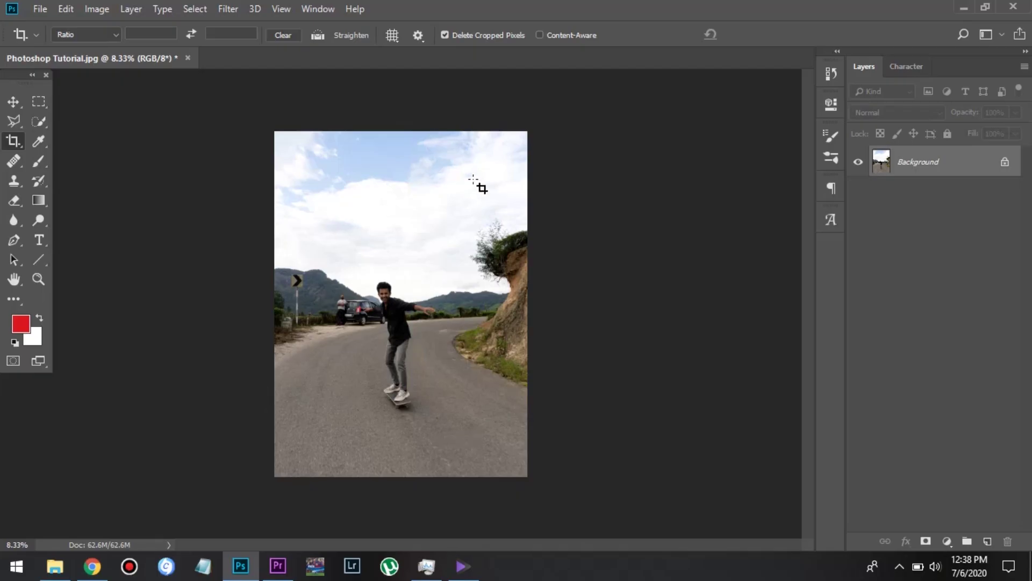
Step: Duplicate the Background layer and open the copy in the Camera Raw filter
{"action": "key", "text": "ctrl"}
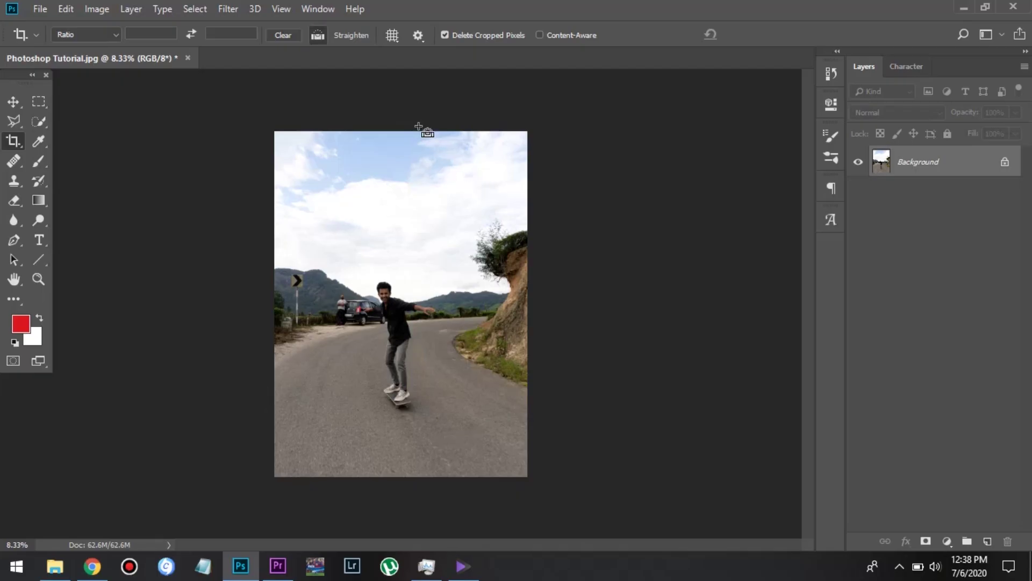
{"action": "key", "text": "ctrl+j"}
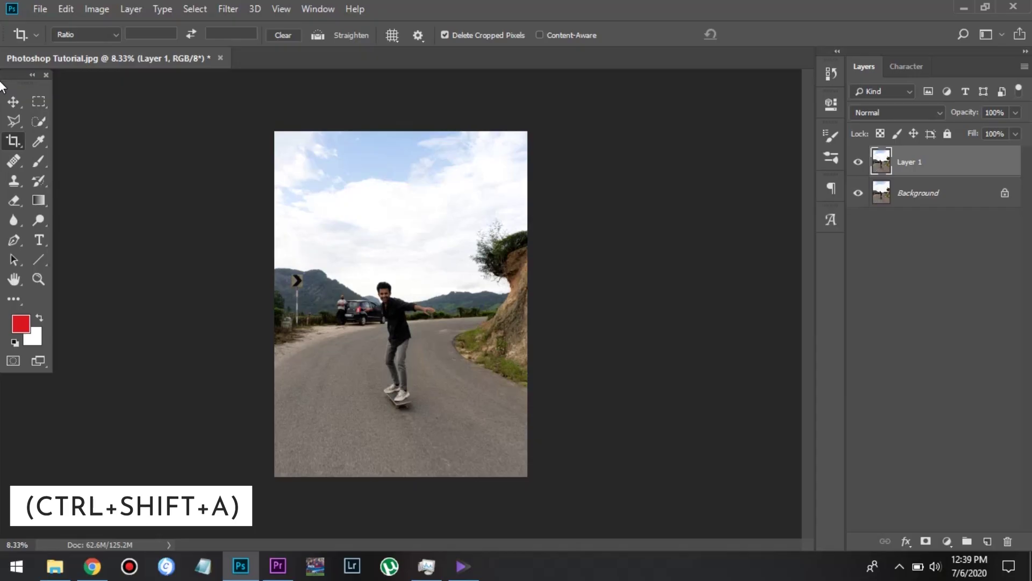
{"action": "key", "text": "ctrl+shift+a"}
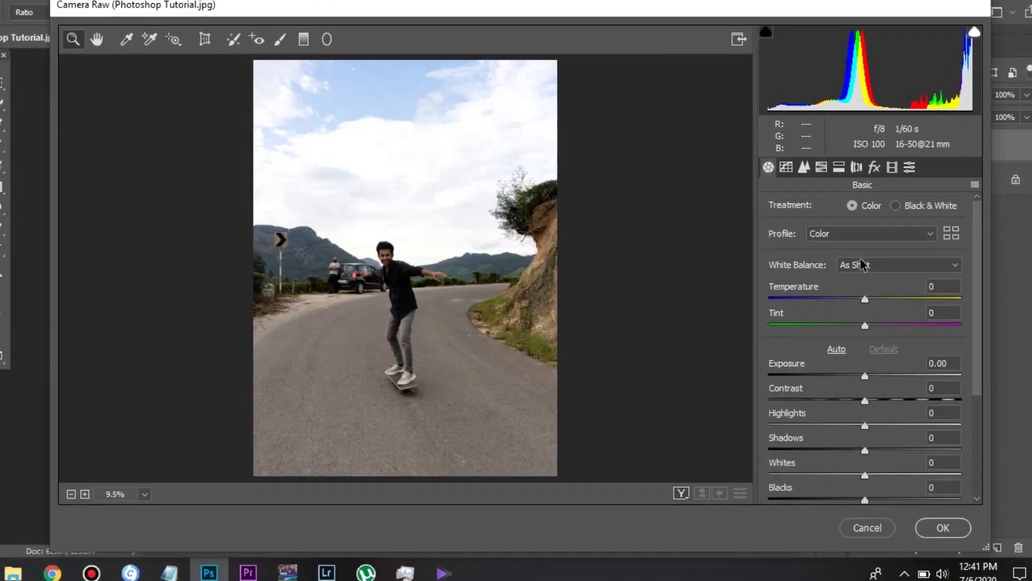
Step: Look through the Camera Raw adjustment groups, from the Basic sliders and Tone Curve to Calibration and Presets
{"action": "scroll", "coordinate": [865, 296], "scroll_direction": "down", "scroll_amount": 4}
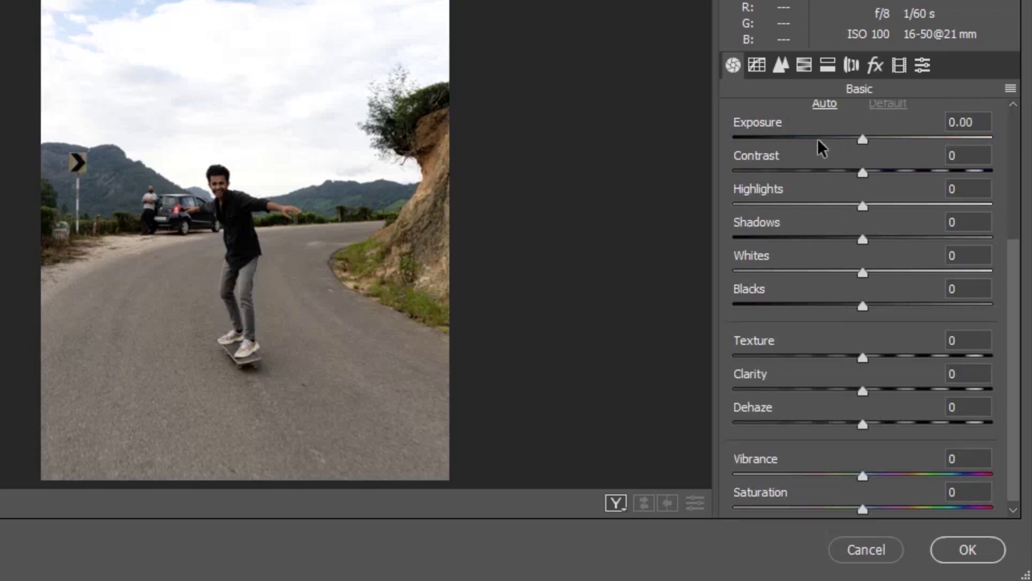
{"action": "scroll", "coordinate": [889, 256], "scroll_direction": "up", "scroll_amount": 4}
{"action": "left_click", "coordinate": [756, 65]}
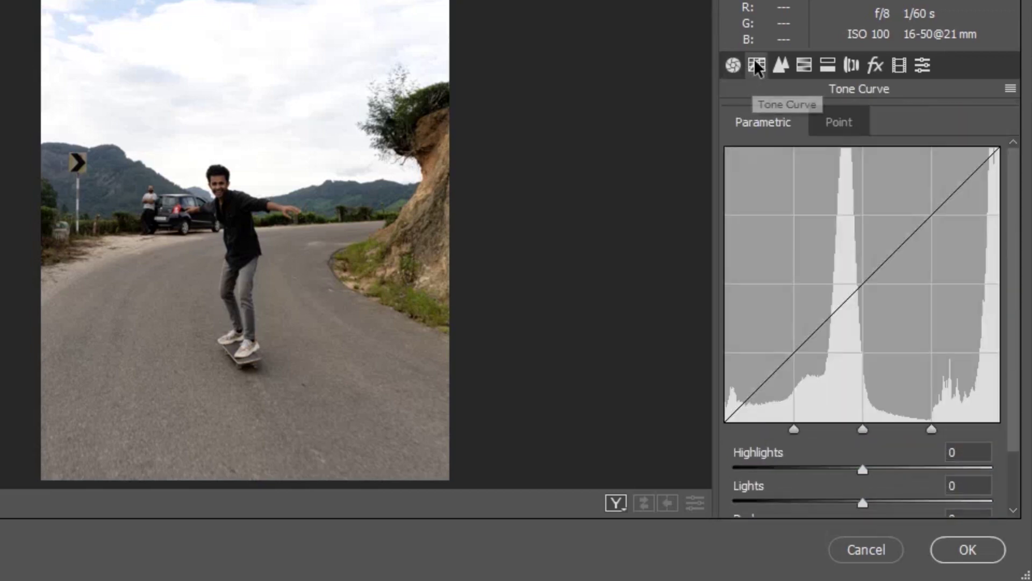
{"action": "left_click", "coordinate": [780, 66]}
{"action": "left_click", "coordinate": [805, 65]}
{"action": "left_click", "coordinate": [828, 65]}
{"action": "left_click", "coordinate": [853, 66]}
{"action": "left_click", "coordinate": [875, 65]}
{"action": "left_click", "coordinate": [899, 65]}
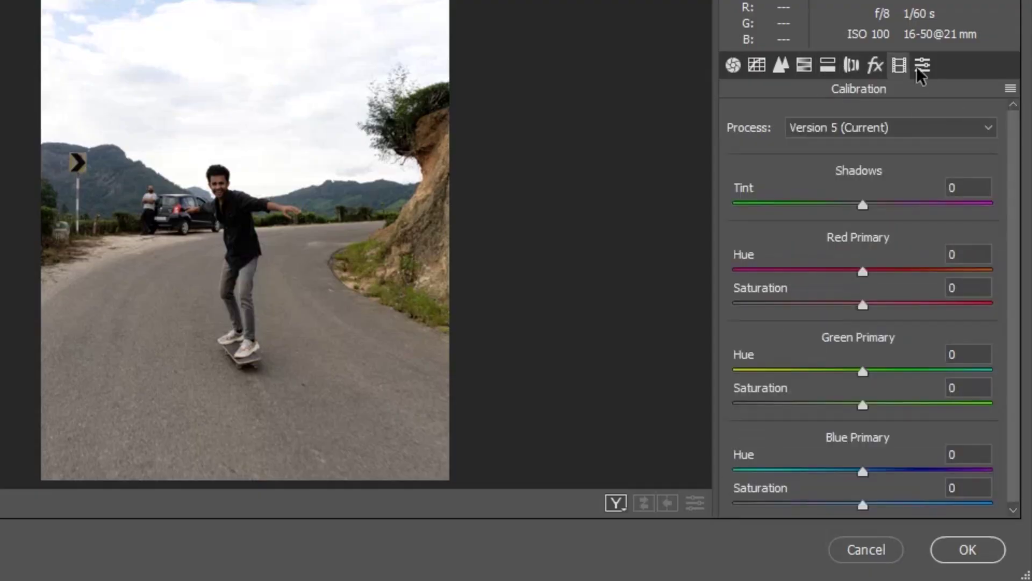
{"action": "left_click", "coordinate": [922, 65]}
{"action": "left_click", "coordinate": [732, 65]}
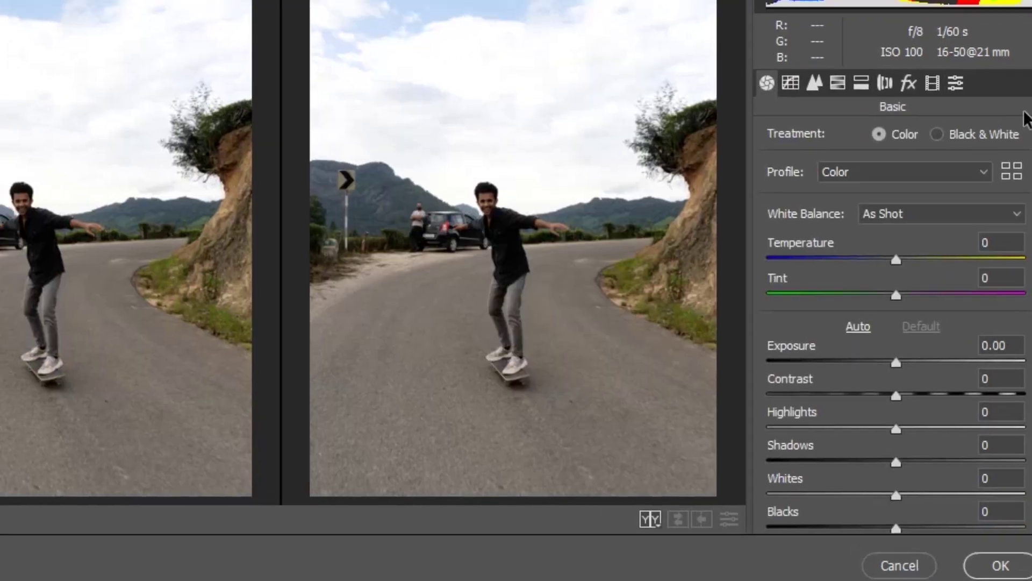
Step: Load a saved Camera Raw settings file onto the photo
{"action": "left_click", "coordinate": [1010, 88]}
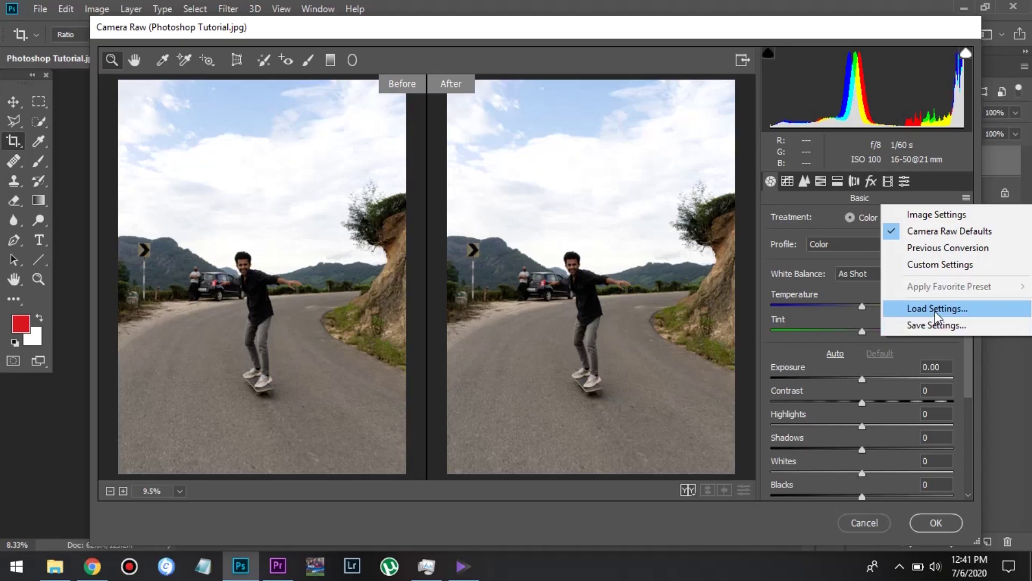
{"action": "left_click", "coordinate": [933, 309]}
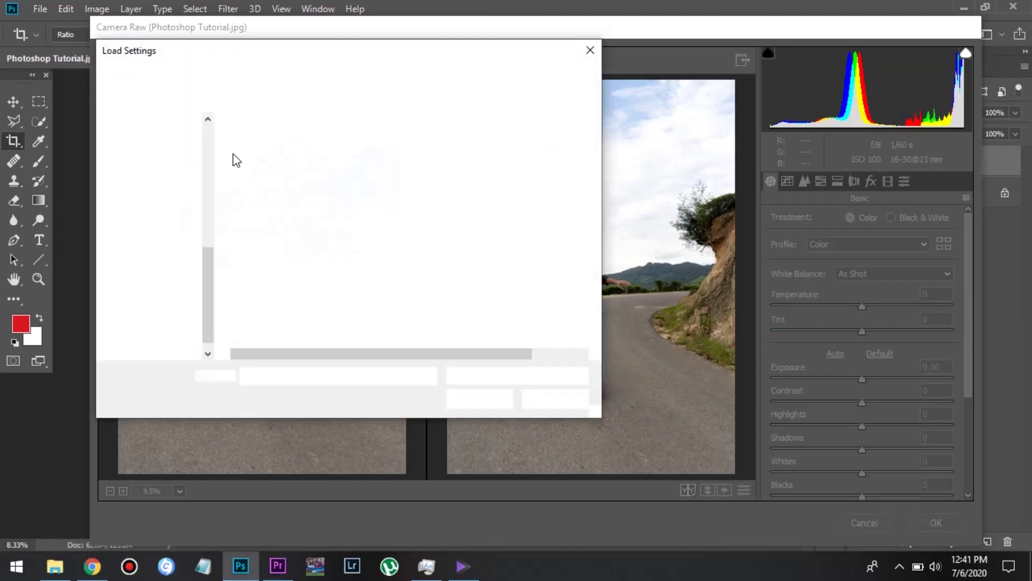
{"action": "double_click", "coordinate": [251, 160]}
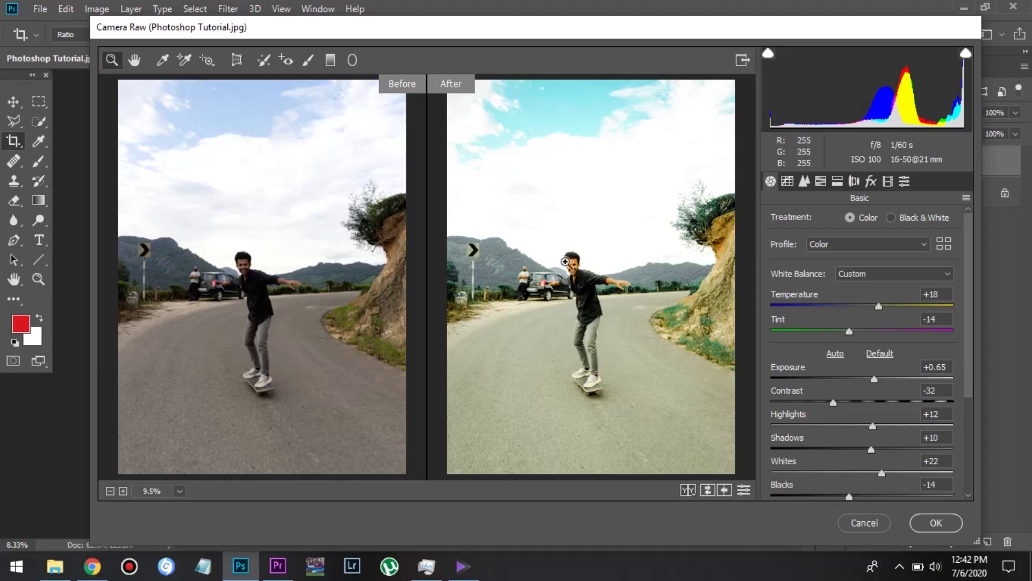
Step: Set the exposure of the loaded Camera Raw settings to +0.55
{"action": "left_click", "coordinate": [880, 380]}
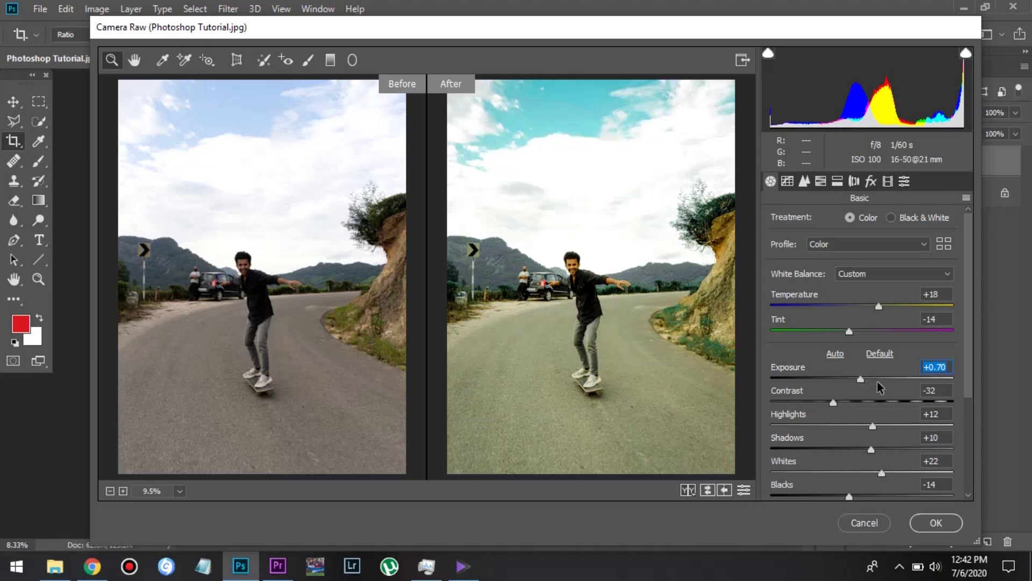
{"action": "key", "text": "Up"}
{"action": "key", "text": "Down"}
{"action": "key", "text": "Down"}
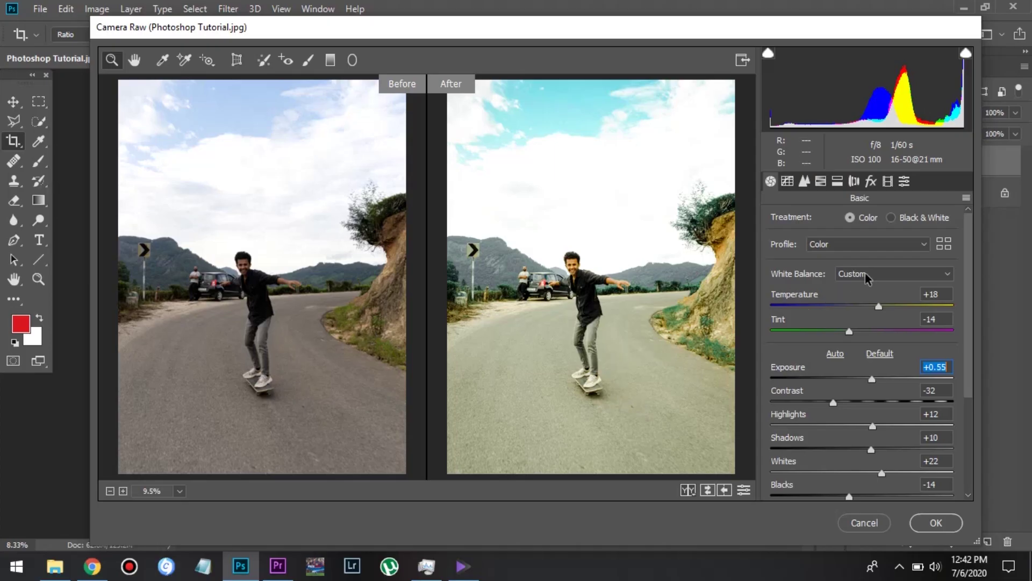
{"action": "left_click", "coordinate": [965, 199]}
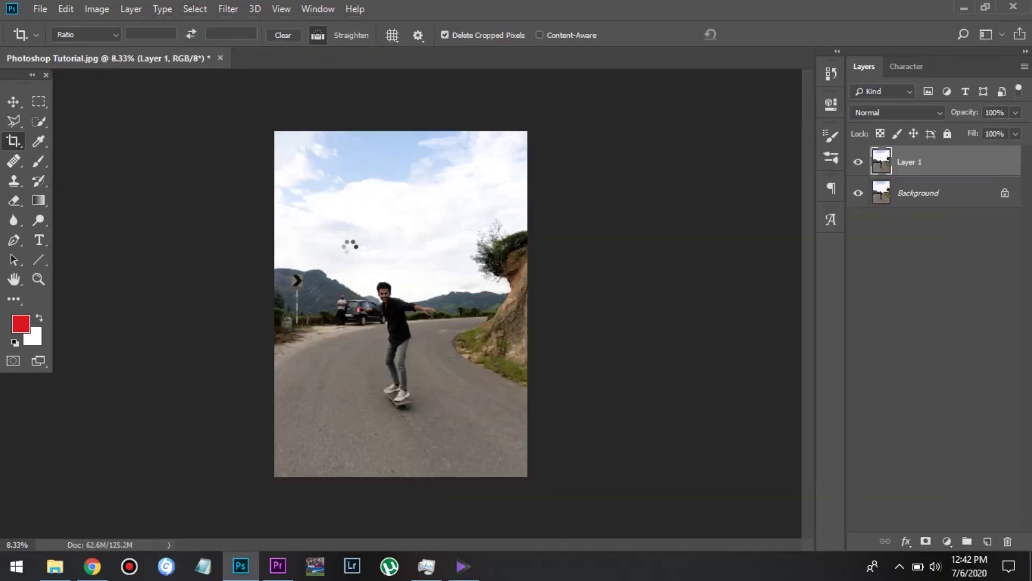
Step: Open Layer 1 in the Camera Raw filter and set Temperature to +10, Tint to +3 and Exposure to +0.40
{"action": "key", "text": "ctrl+shift+a"}
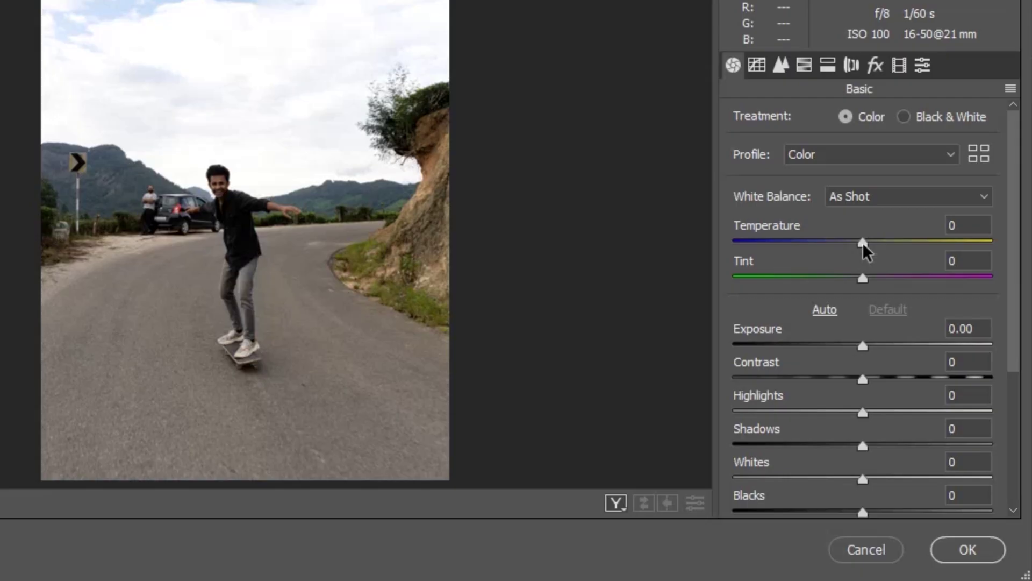
{"action": "left_click_drag", "start_coordinate": [862, 241], "coordinate": [871, 283]}
{"action": "left_click_drag", "start_coordinate": [864, 345], "coordinate": [874, 344]}
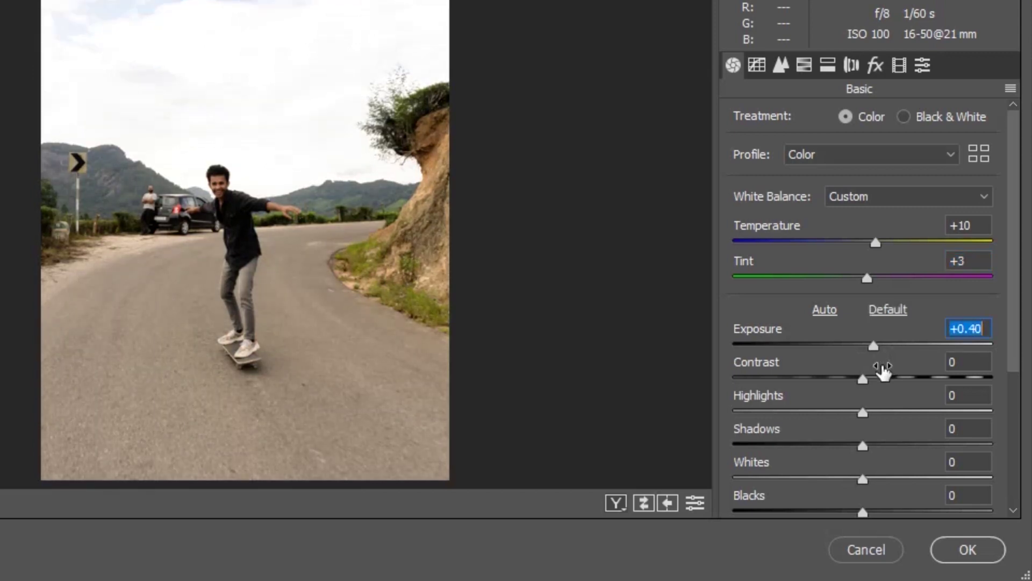
Step: Set Contrast to -12, Highlights to +11, Shadows to +11, Whites to +12 and Blacks to +37 in the Basic adjustments
{"action": "left_click_drag", "start_coordinate": [879, 378], "coordinate": [847, 378]}
{"action": "left_click_drag", "start_coordinate": [863, 412], "coordinate": [877, 416]}
{"action": "scroll", "coordinate": [876, 437], "scroll_direction": "down", "scroll_amount": 2}
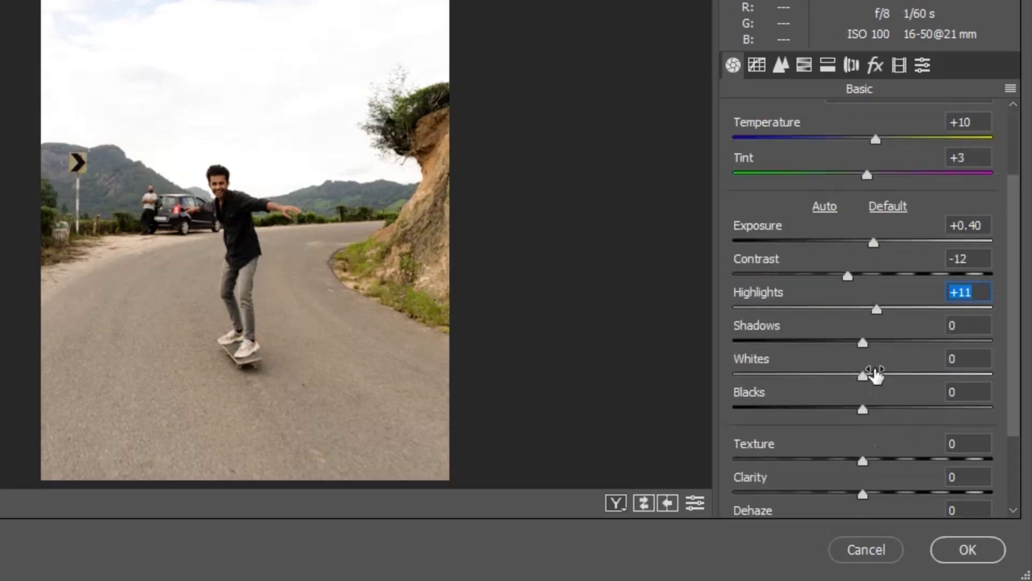
{"action": "left_click_drag", "start_coordinate": [883, 341], "coordinate": [878, 374]}
{"action": "scroll", "coordinate": [878, 374], "scroll_direction": "down", "scroll_amount": 2}
{"action": "left_click_drag", "start_coordinate": [862, 297], "coordinate": [912, 323]}
Step: Set Clarity to +14, Dehaze to +16, Vibrance to +17 and Saturation to +9
{"action": "left_click", "coordinate": [882, 382]}
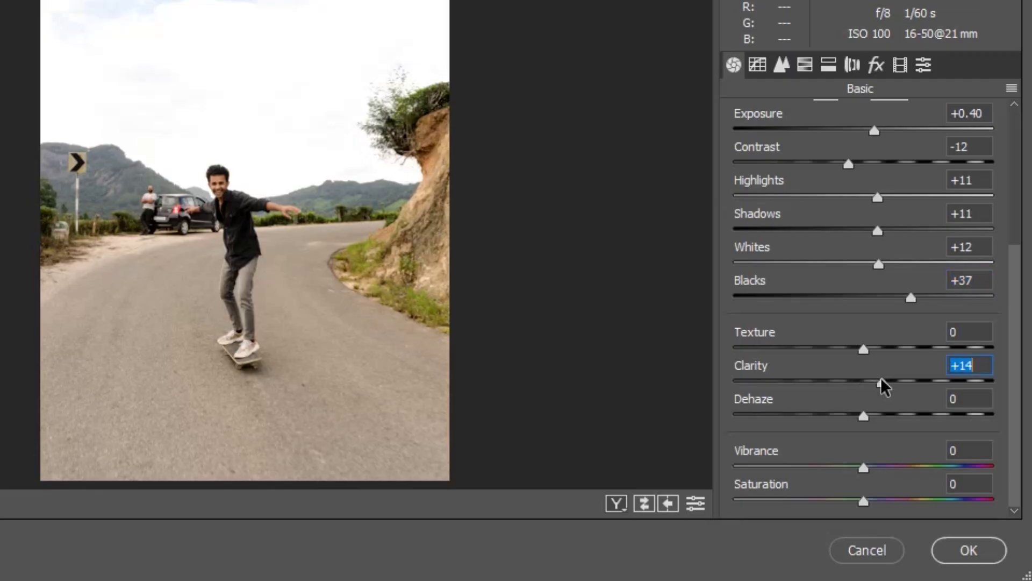
{"action": "left_click_drag", "start_coordinate": [882, 383], "coordinate": [881, 380]}
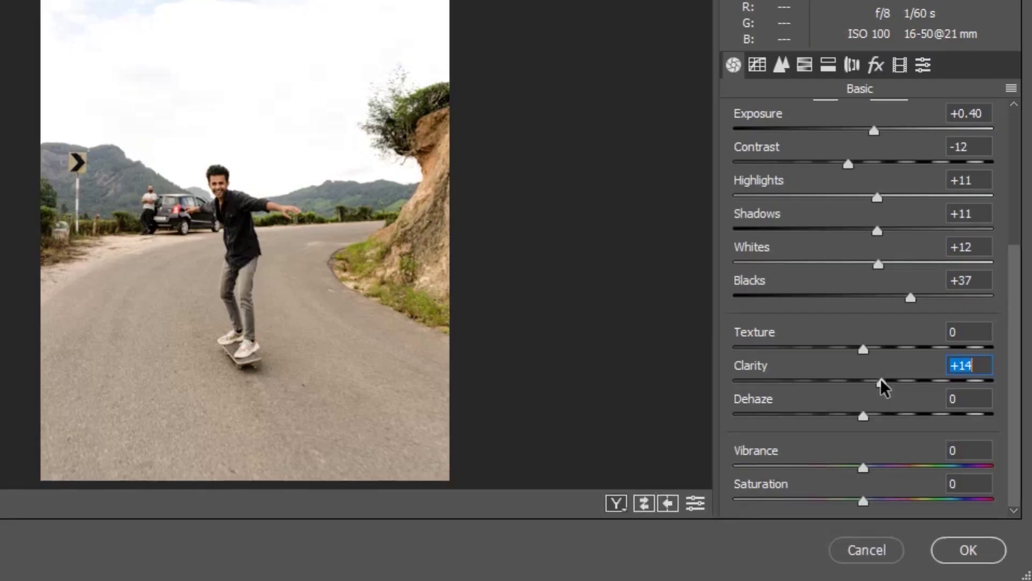
{"action": "left_click", "coordinate": [883, 414]}
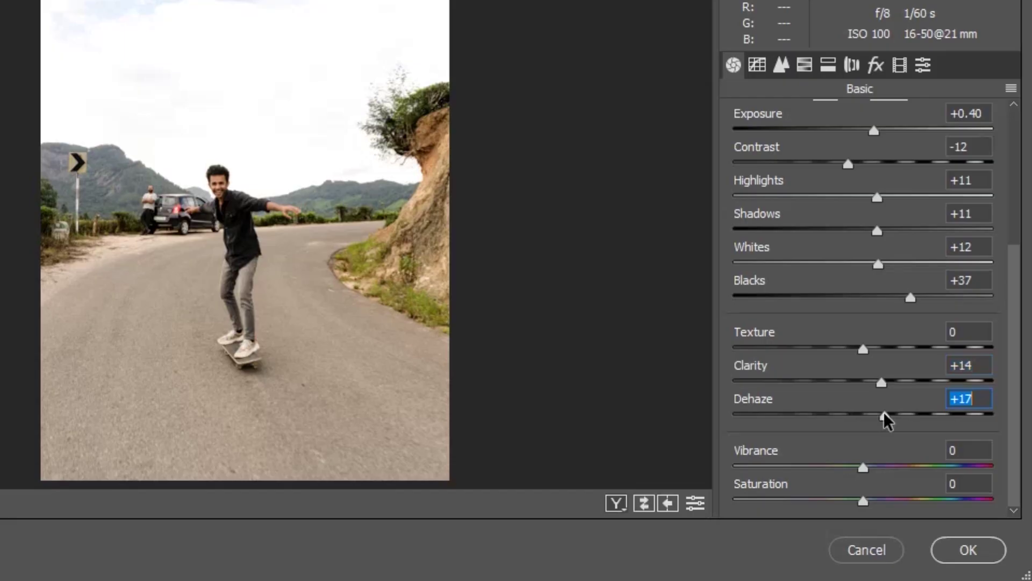
{"action": "left_click_drag", "start_coordinate": [883, 411], "coordinate": [882, 413]}
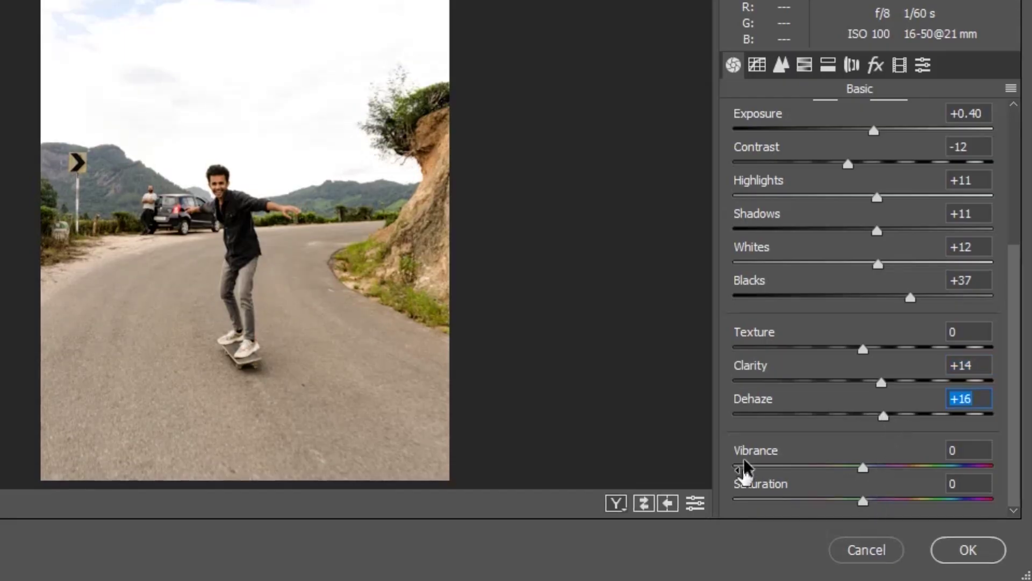
{"action": "left_click", "coordinate": [886, 466]}
{"action": "left_click_drag", "start_coordinate": [886, 466], "coordinate": [882, 466]}
{"action": "left_click", "coordinate": [876, 499]}
{"action": "left_click_drag", "start_coordinate": [877, 502], "coordinate": [875, 500]}
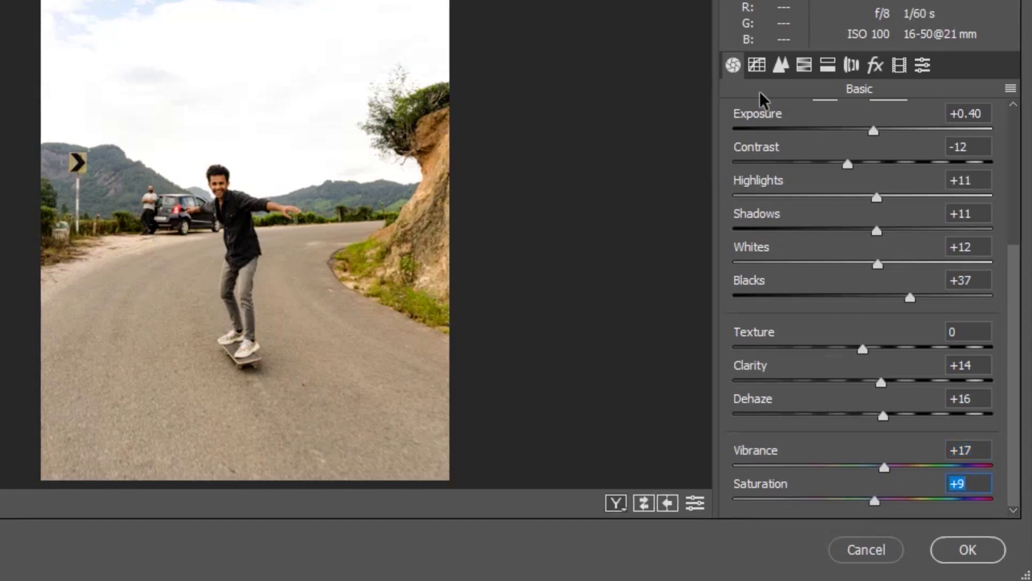
Step: Set the parametric Tone Curve to Highlights +16, Lights +23, Darks +14 and Shadows +48
{"action": "left_click", "coordinate": [766, 76]}
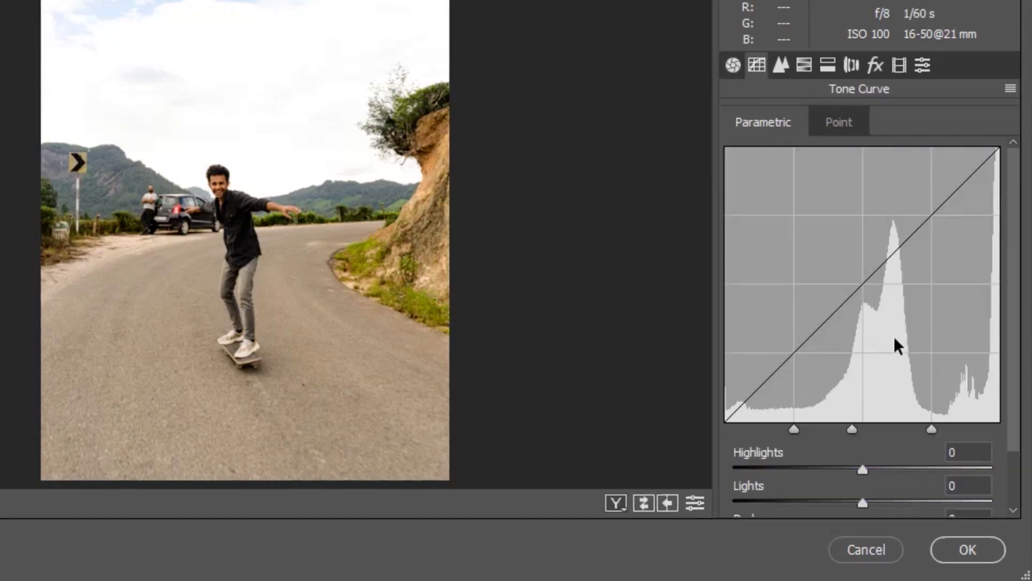
{"action": "scroll", "coordinate": [860, 387], "scroll_direction": "down", "scroll_amount": 1}
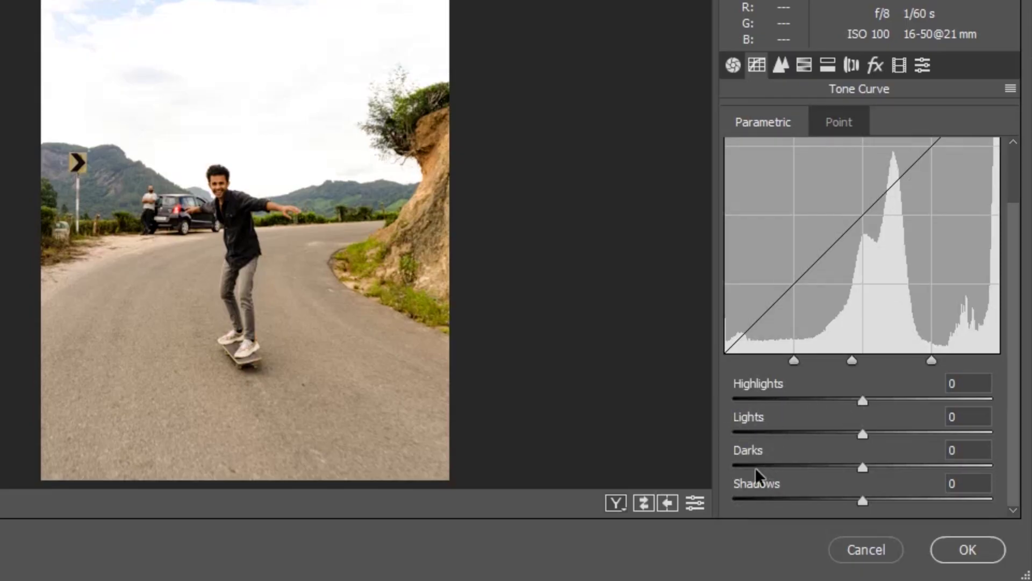
{"action": "left_click", "coordinate": [842, 399]}
{"action": "left_click_drag", "start_coordinate": [841, 397], "coordinate": [882, 402]}
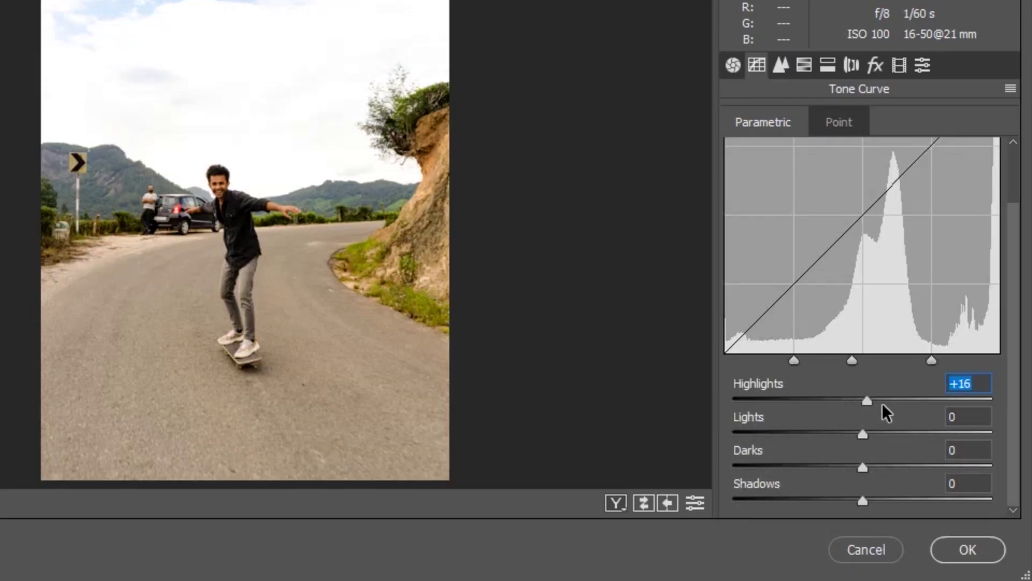
{"action": "left_click", "coordinate": [894, 432]}
{"action": "left_click", "coordinate": [882, 465]}
{"action": "left_click_drag", "start_coordinate": [909, 500], "coordinate": [925, 505]}
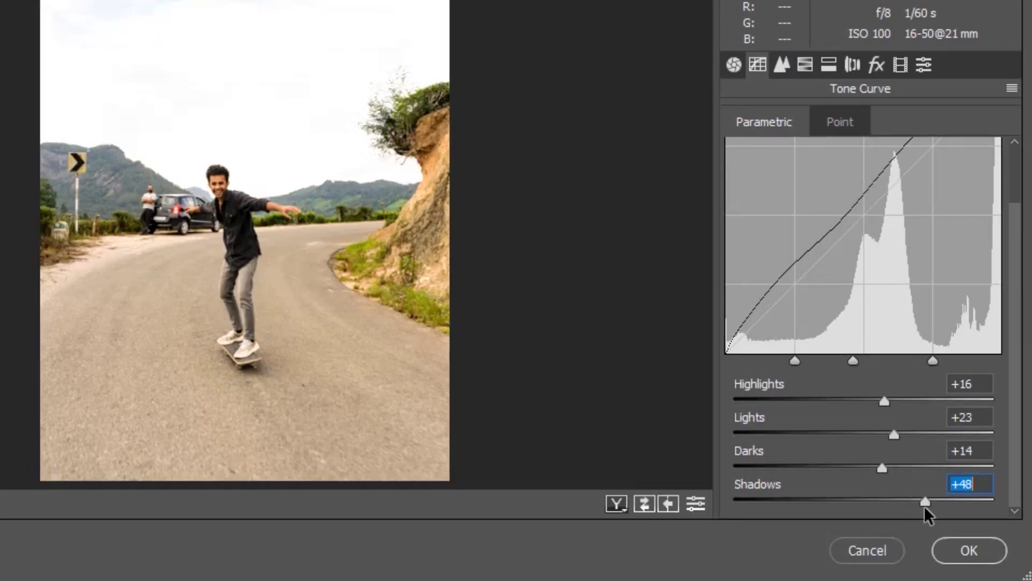
Step: Bring up the HSL hue adjustments and examine the foliage, rock and road colors of the photo up close
{"action": "left_click", "coordinate": [782, 64]}
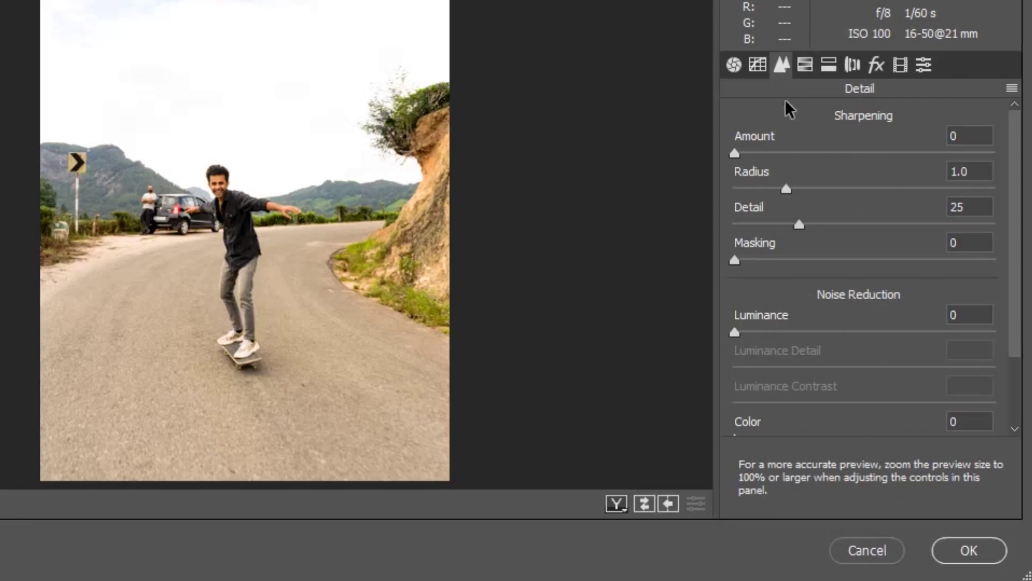
{"action": "left_click", "coordinate": [805, 64]}
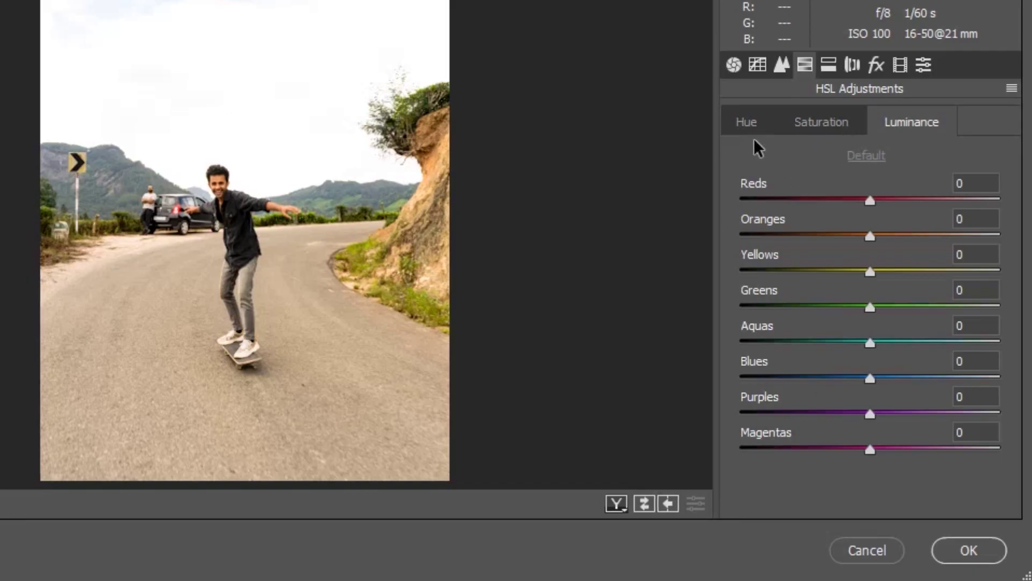
{"action": "left_click", "coordinate": [750, 121]}
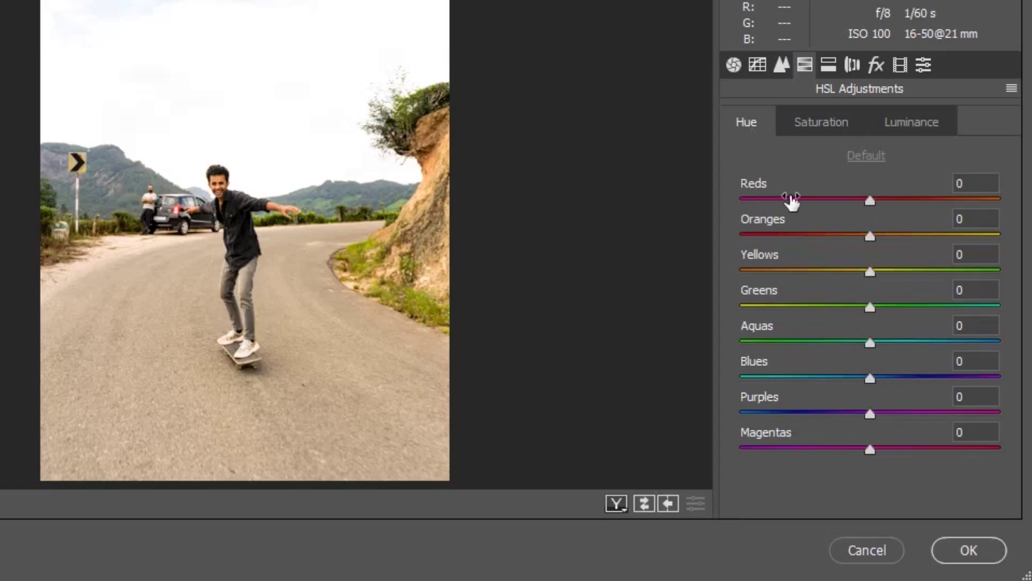
{"action": "left_click", "coordinate": [409, 115]}
{"action": "scroll", "coordinate": [597, 237], "scroll_direction": "down", "scroll_amount": 5}
{"action": "scroll", "coordinate": [602, 80], "scroll_direction": "up", "scroll_amount": 2}
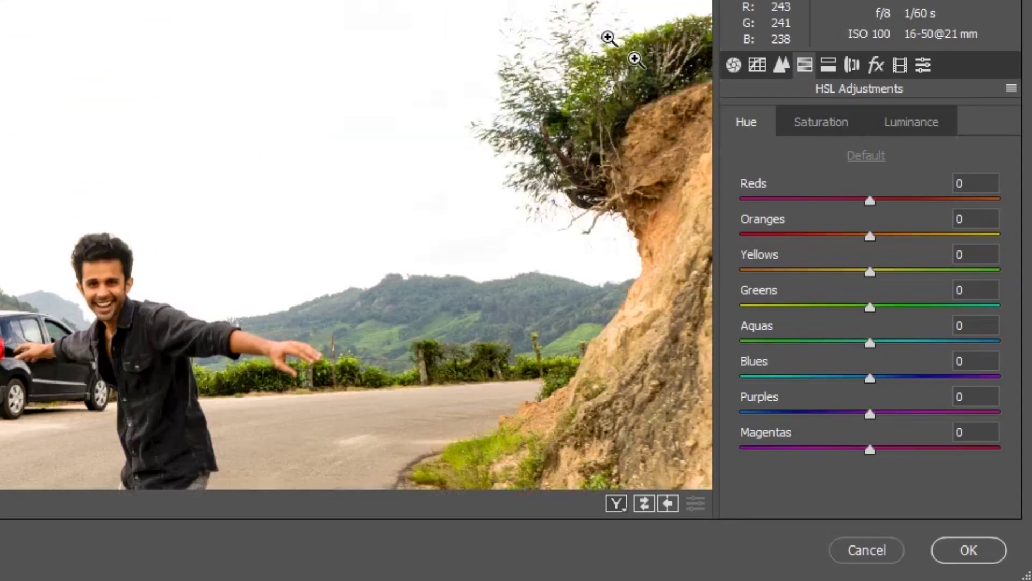
{"action": "scroll", "coordinate": [530, 200], "scroll_direction": "down", "scroll_amount": 5}
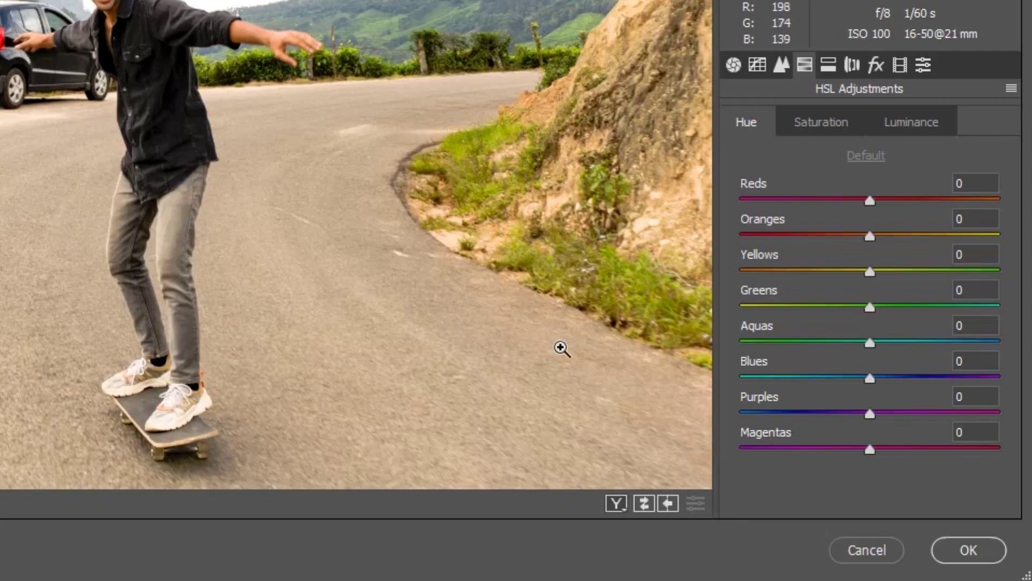
{"action": "scroll", "coordinate": [352, 253], "scroll_direction": "up", "scroll_amount": 5}
{"action": "scroll", "coordinate": [281, 204], "scroll_direction": "down", "scroll_amount": 3}
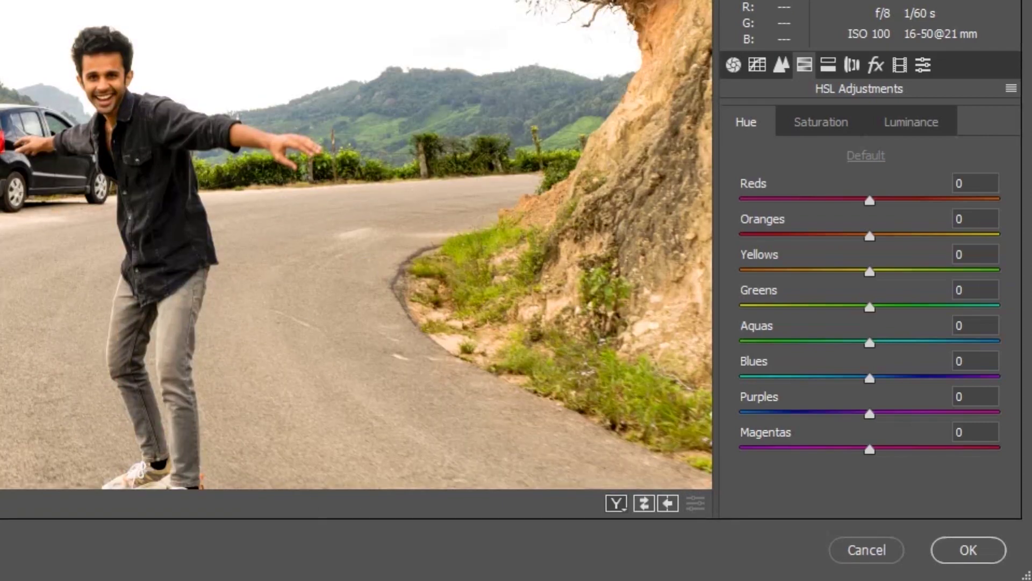
{"action": "left_click", "coordinate": [30, 505]}
{"action": "left_click", "coordinate": [32, 445]}
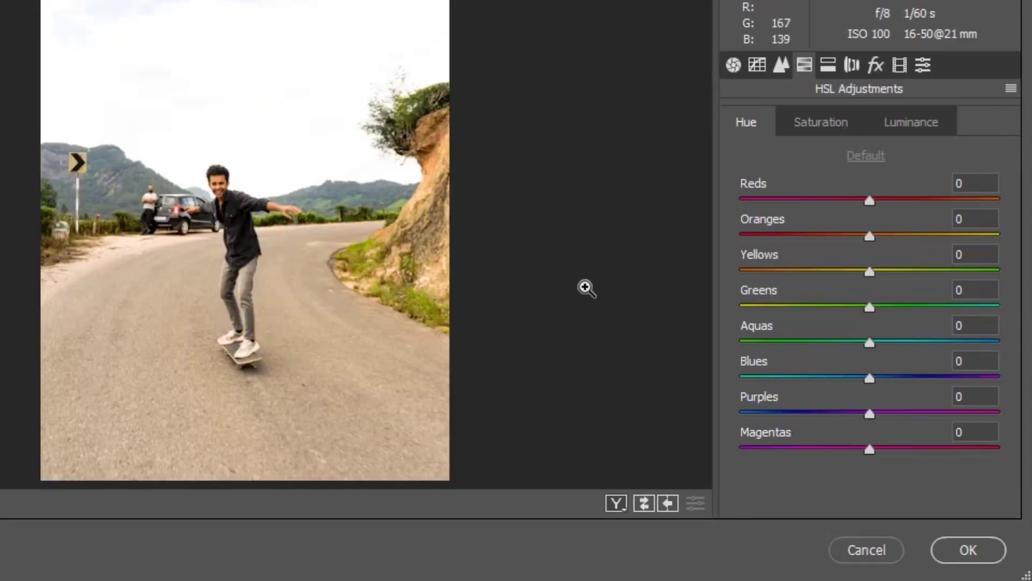
Step: Set the HSL hue of Yellows to +29, Greens to +100 and Blues to -48
{"action": "left_click", "coordinate": [795, 269]}
{"action": "left_click_drag", "start_coordinate": [782, 270], "coordinate": [905, 276]}
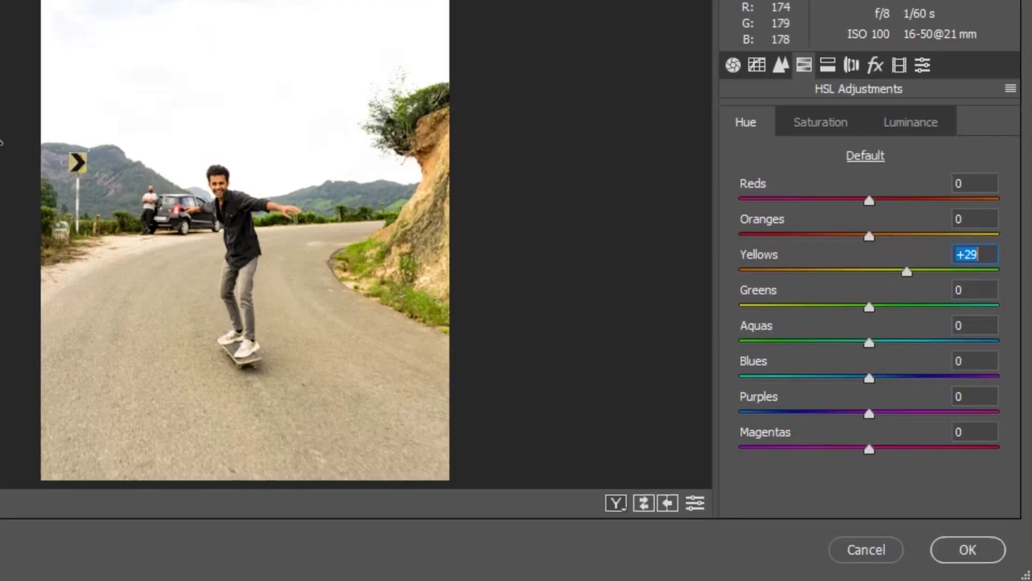
{"action": "left_click_drag", "start_coordinate": [791, 311], "coordinate": [1018, 307]}
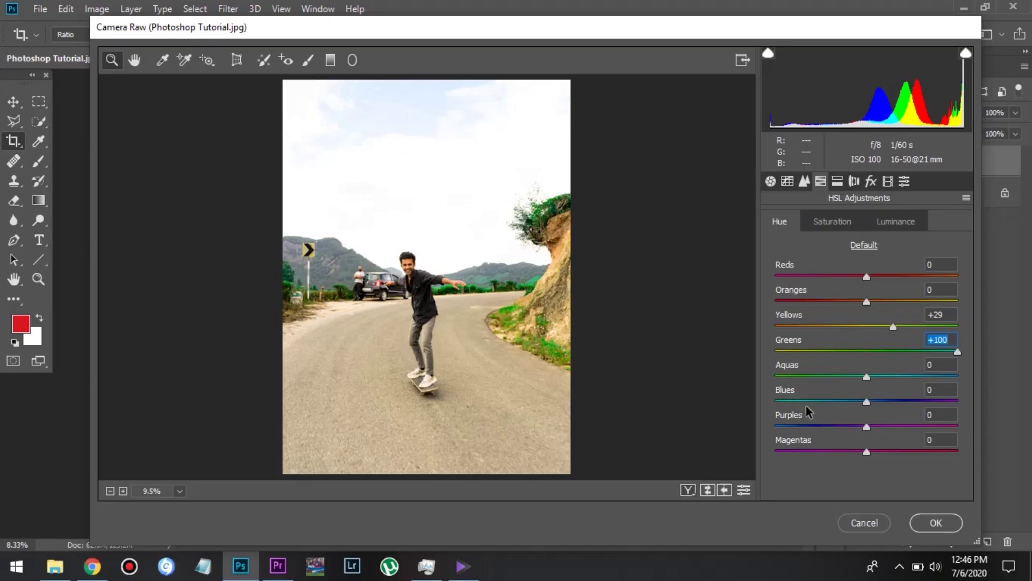
{"action": "left_click_drag", "start_coordinate": [814, 402], "coordinate": [821, 402]}
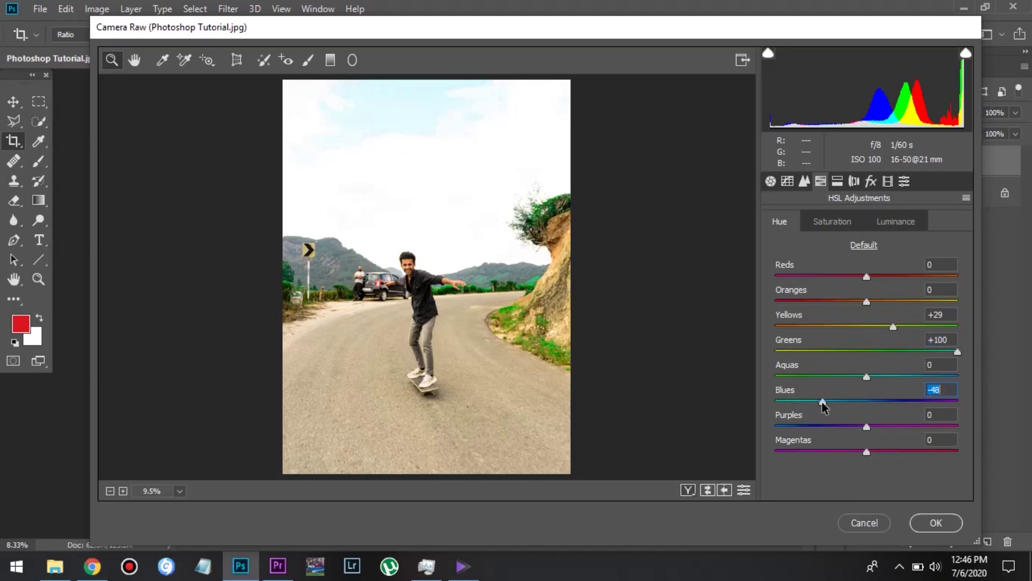
Step: Set the HSL saturation of Greens to -100 and Yellows to -42
{"action": "left_click", "coordinate": [823, 222]}
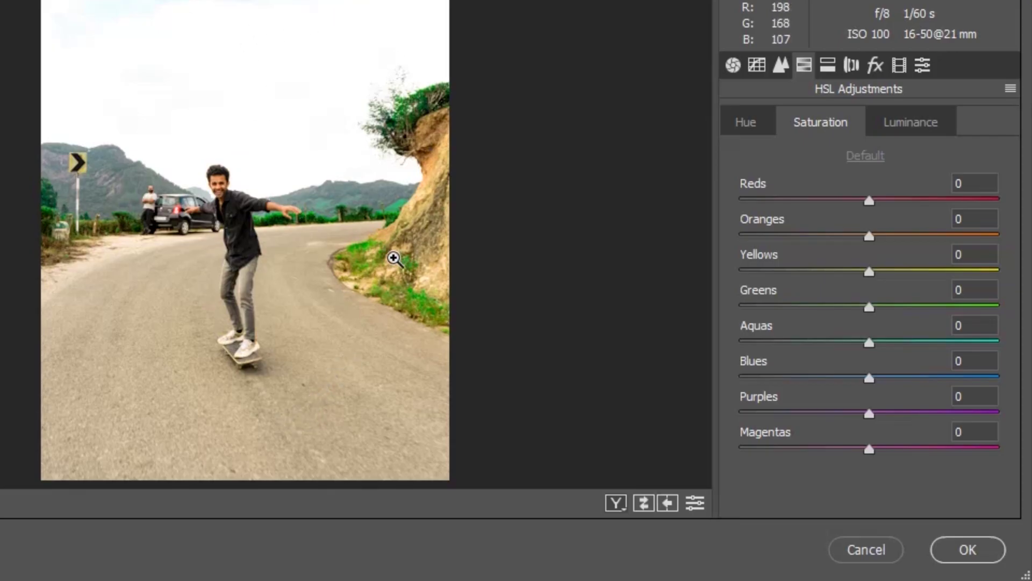
{"action": "left_click", "coordinate": [747, 305]}
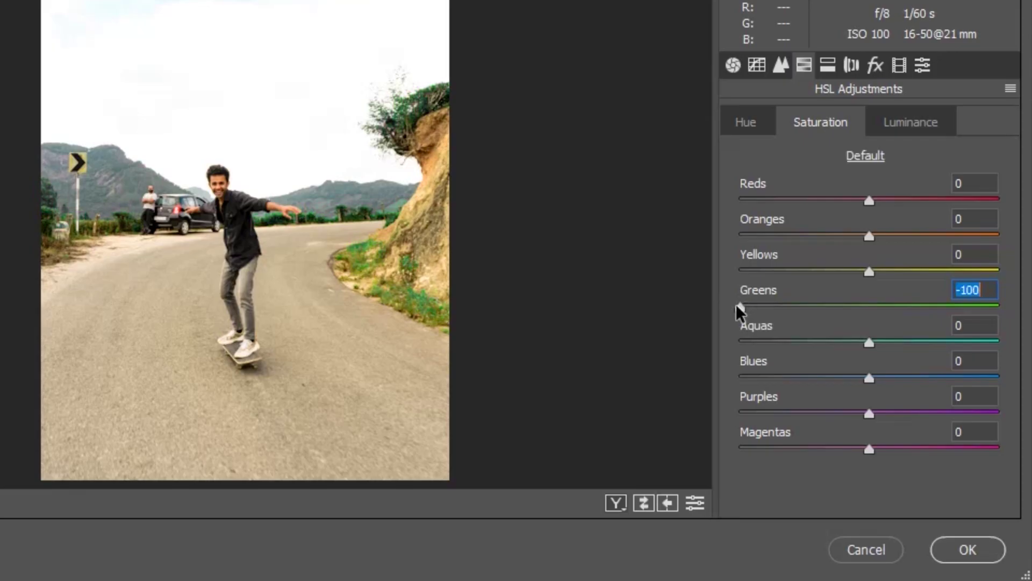
{"action": "left_click_drag", "start_coordinate": [786, 270], "coordinate": [814, 270]}
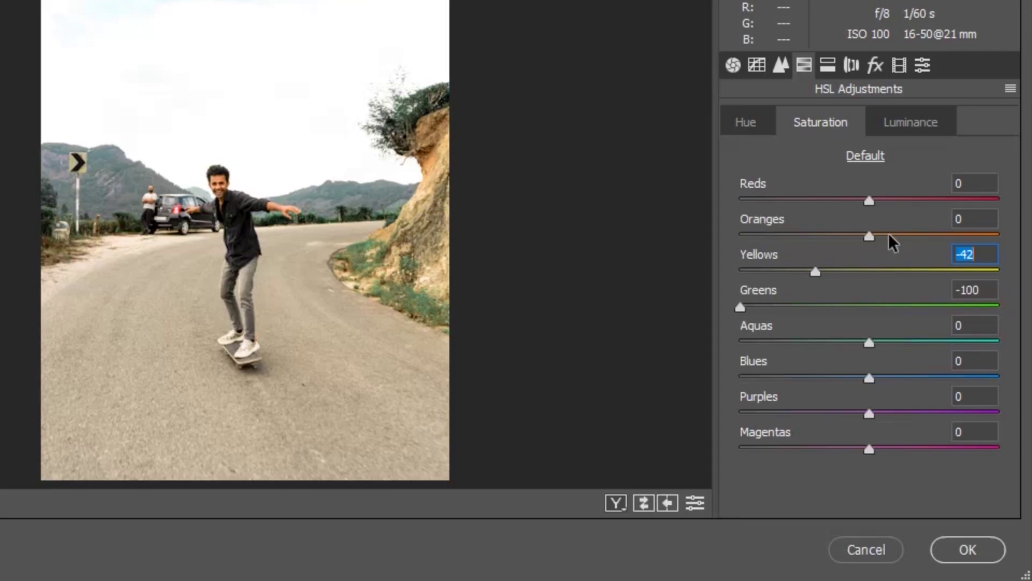
Step: Try an Oranges saturation of -100 on the skater's skin tones and reset it to the default
{"action": "left_click", "coordinate": [218, 196]}
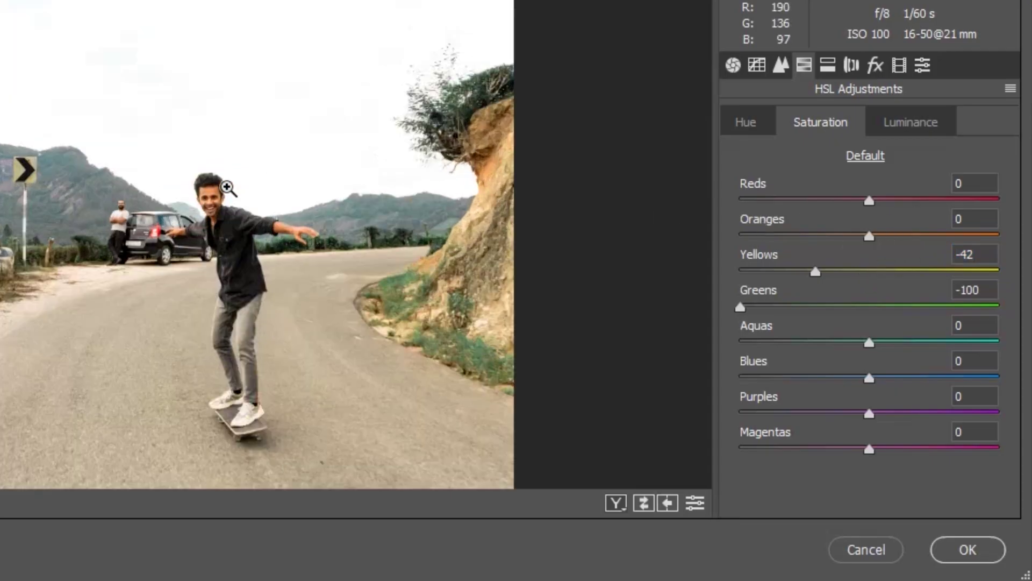
{"action": "left_click", "coordinate": [221, 201]}
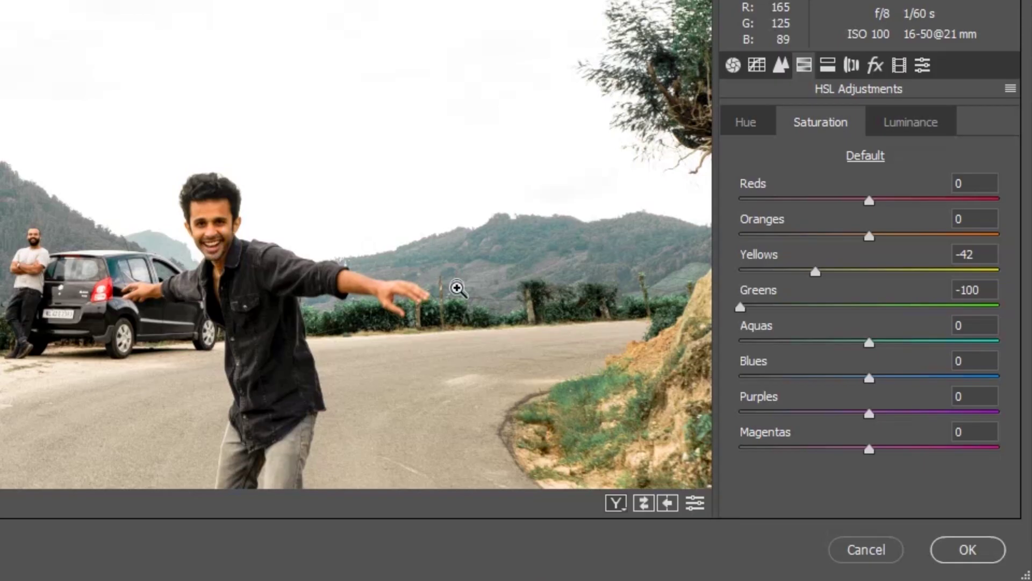
{"action": "left_click_drag", "start_coordinate": [772, 235], "coordinate": [741, 244]}
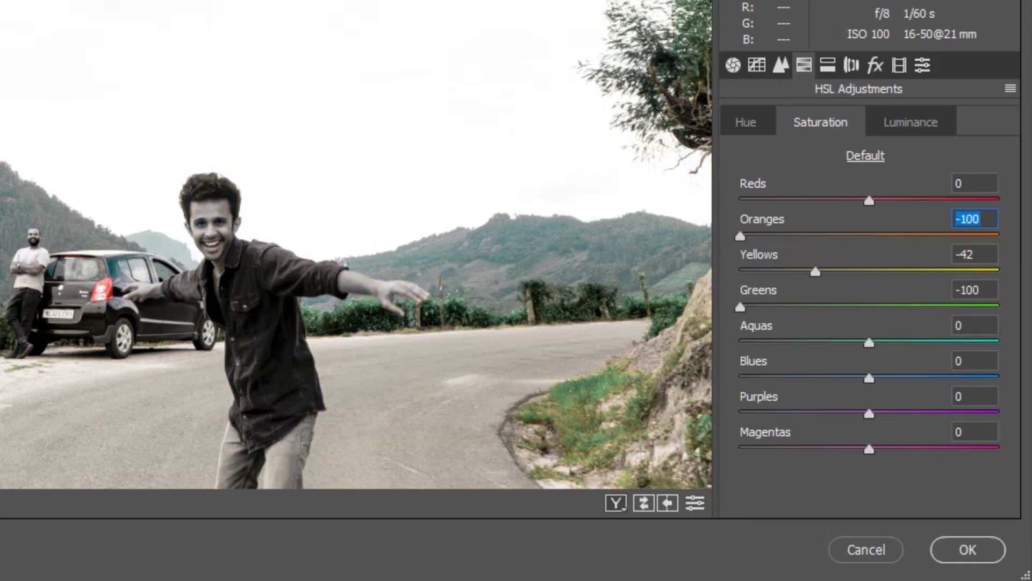
{"action": "double_click", "coordinate": [746, 239]}
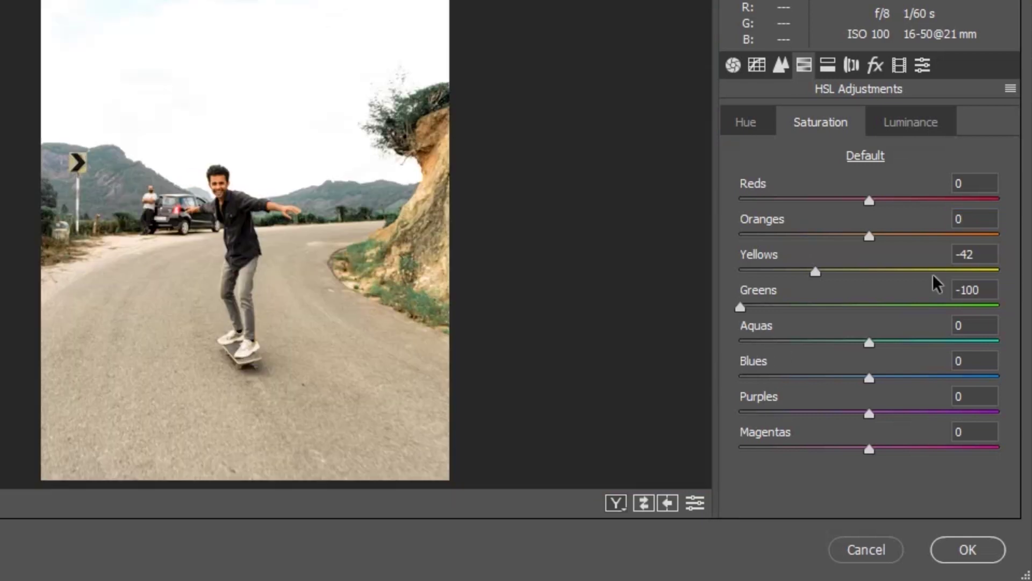
Step: Set the HSL saturation of Blues to +44
{"action": "left_click", "coordinate": [919, 375]}
{"action": "left_click_drag", "start_coordinate": [918, 375], "coordinate": [925, 377]}
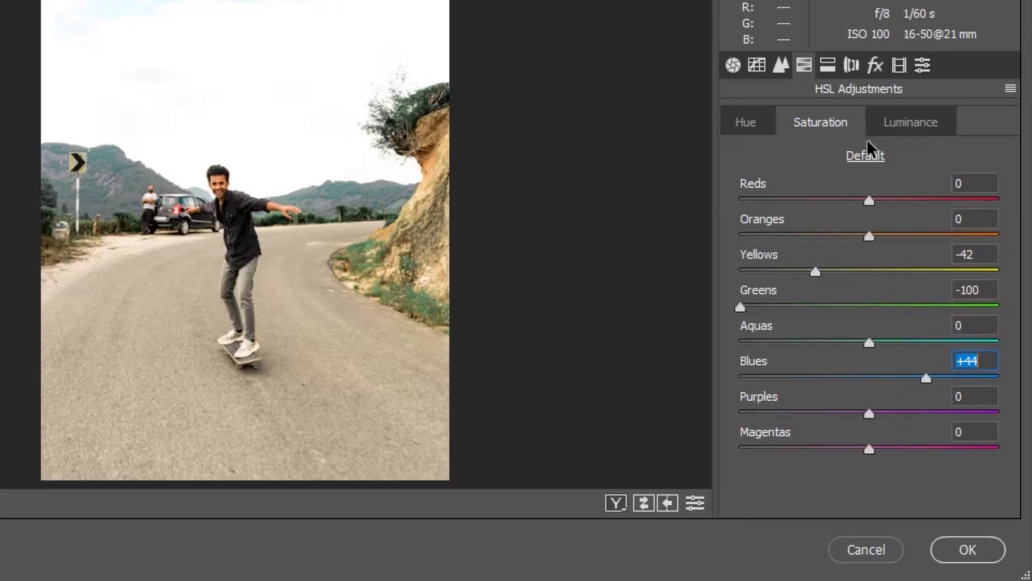
Step: Set the HSL luminance of Yellows to +37, Greens to -62 and Oranges to +12
{"action": "left_click", "coordinate": [919, 123]}
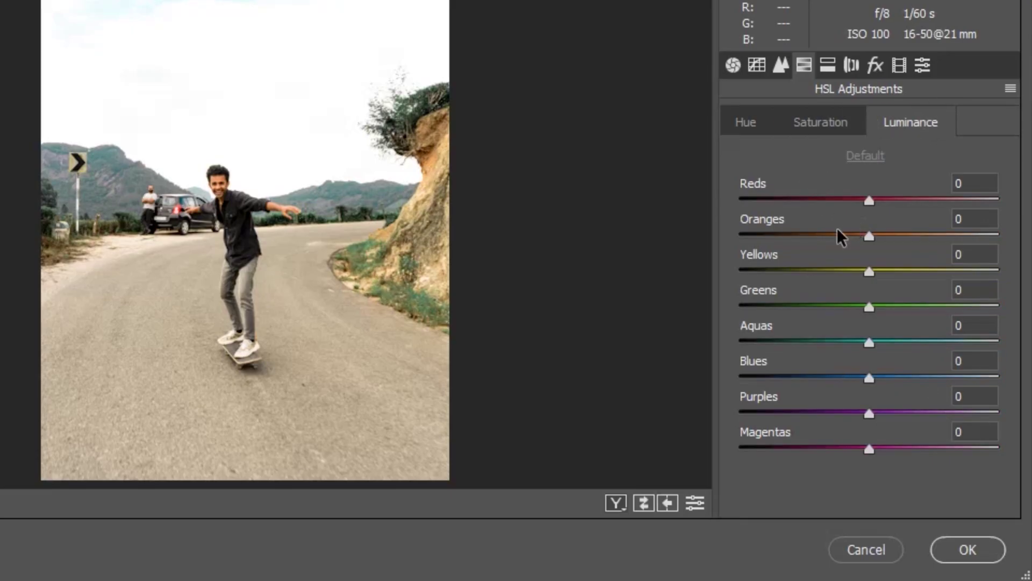
{"action": "left_click_drag", "start_coordinate": [784, 269], "coordinate": [915, 274]}
{"action": "left_click", "coordinate": [795, 305]}
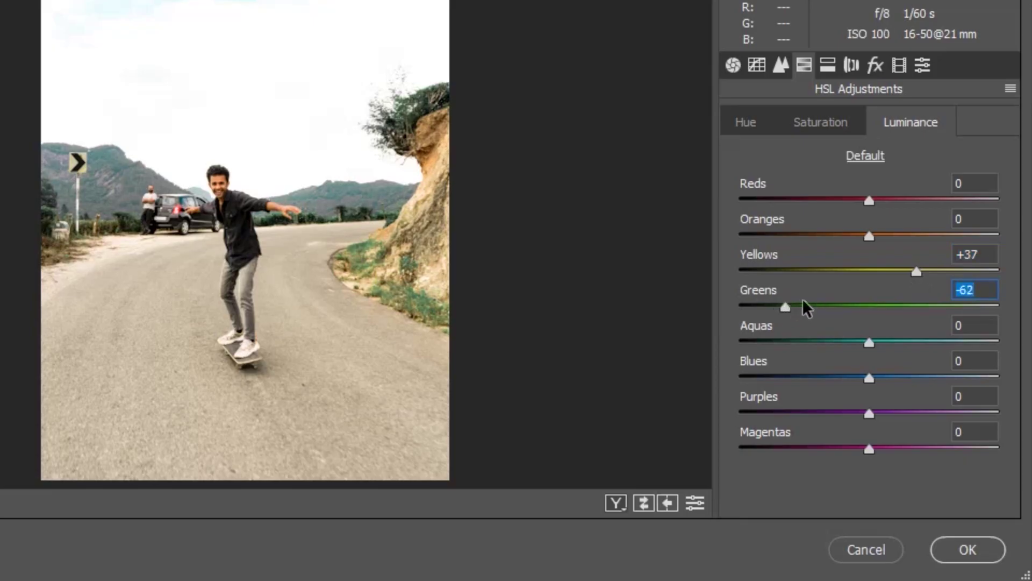
{"action": "left_click", "coordinate": [224, 197]}
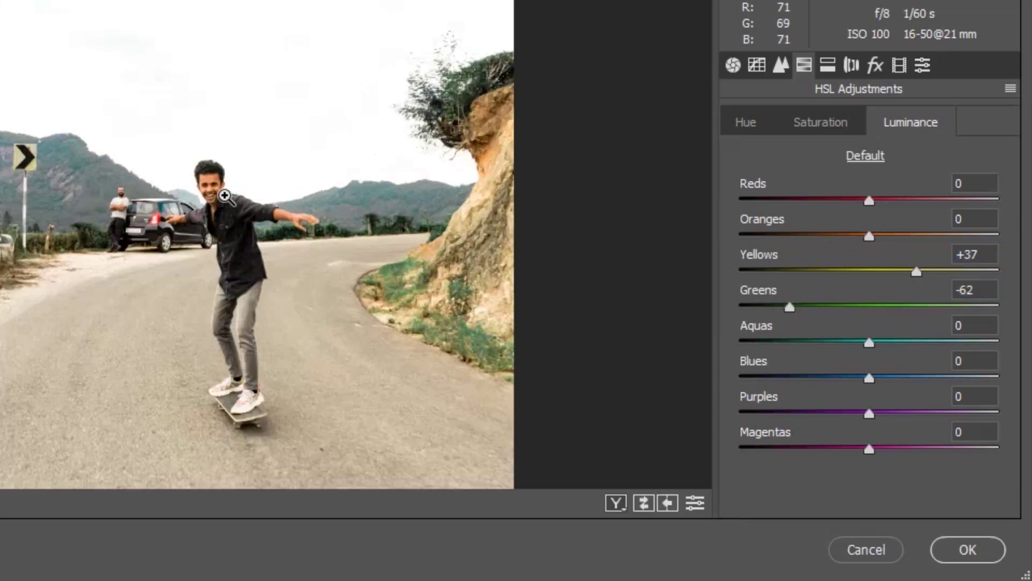
{"action": "left_click", "coordinate": [219, 195]}
{"action": "left_click", "coordinate": [214, 180]}
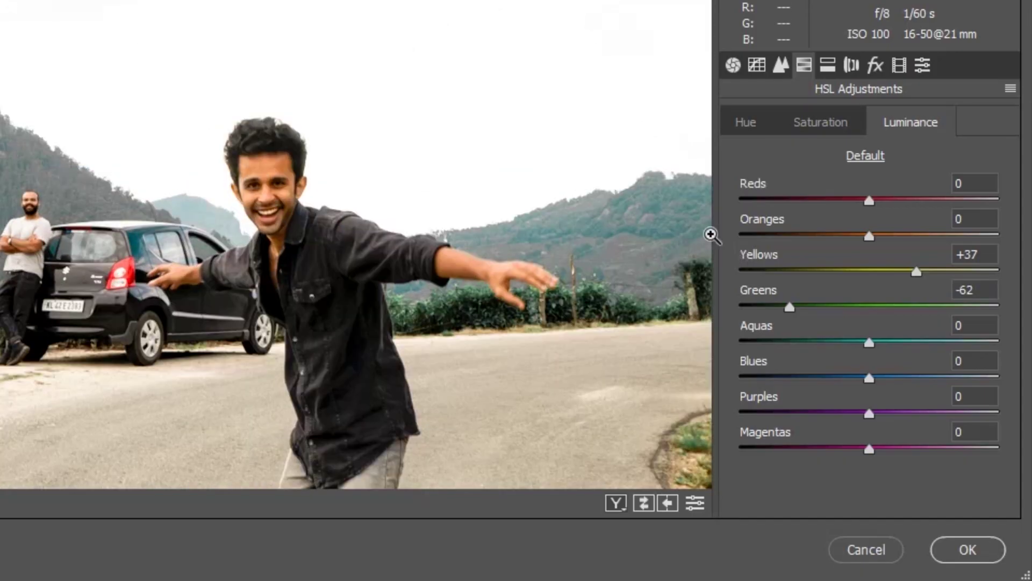
{"action": "left_click_drag", "start_coordinate": [930, 233], "coordinate": [884, 237]}
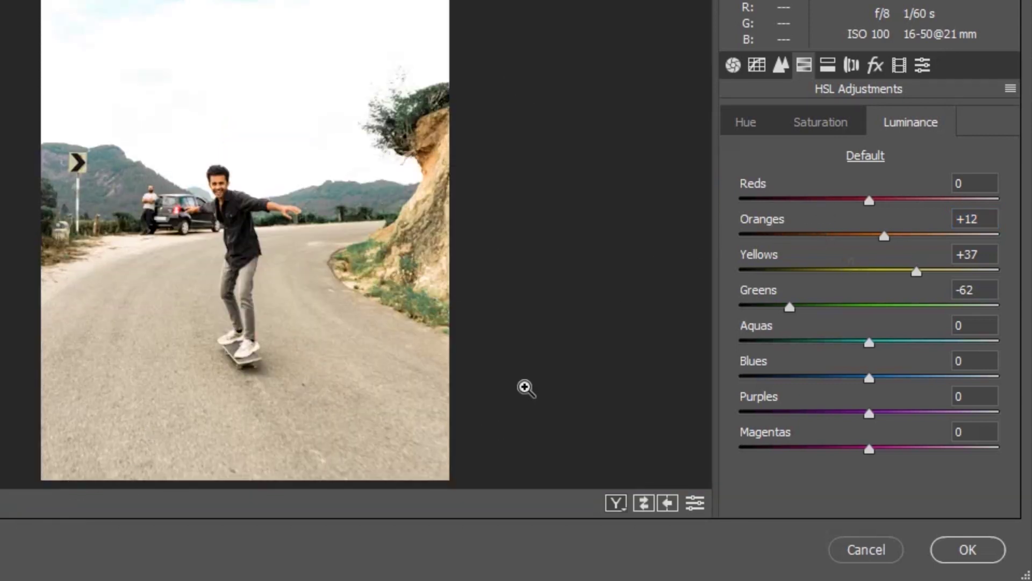
Step: Set the Split Toning highlights to a hue of 218 and a saturation of 15
{"action": "left_click", "coordinate": [830, 65]}
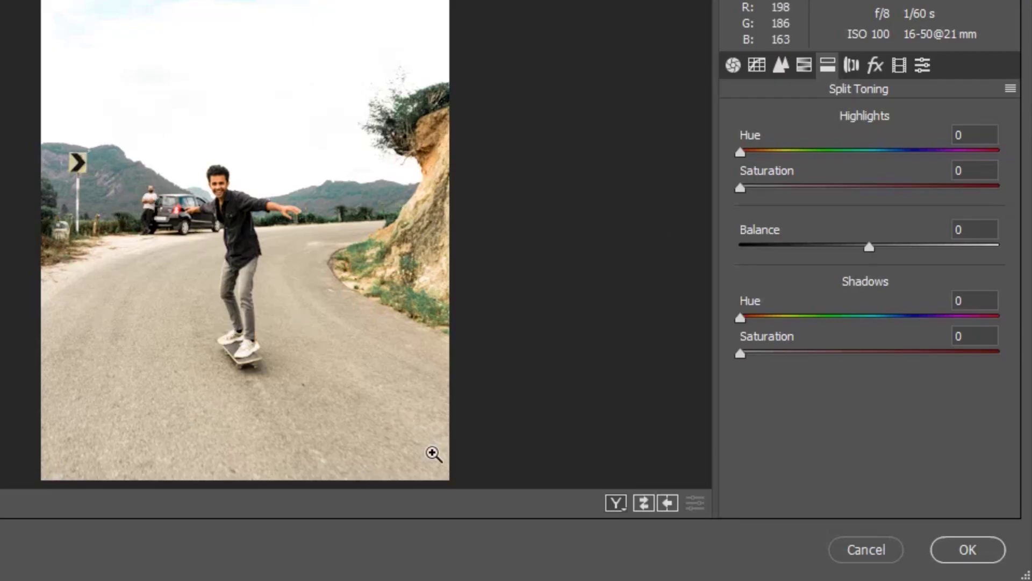
{"action": "left_click", "coordinate": [888, 151]}
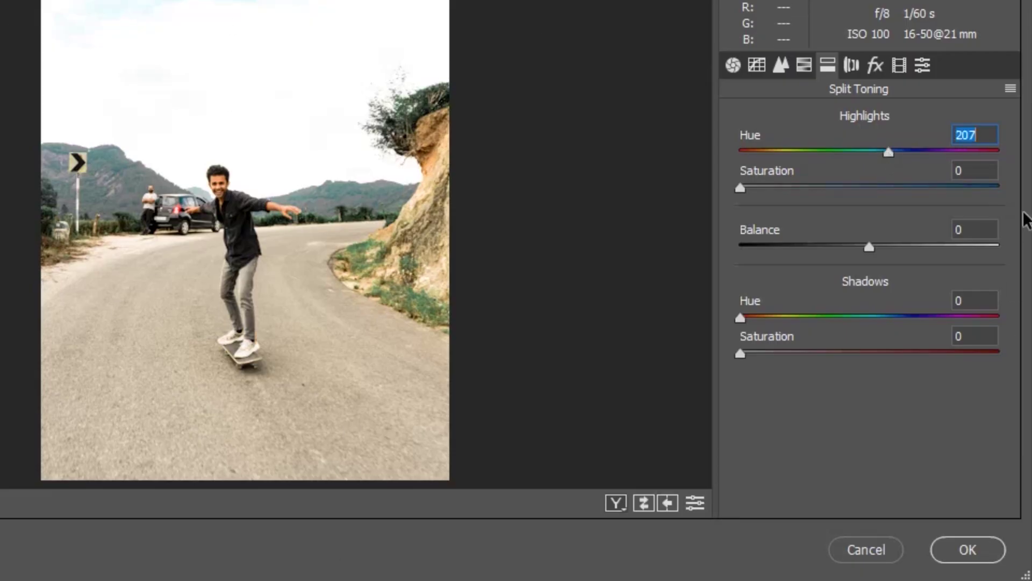
{"action": "left_click_drag", "start_coordinate": [889, 150], "coordinate": [895, 154]}
{"action": "left_click_drag", "start_coordinate": [781, 184], "coordinate": [805, 183]}
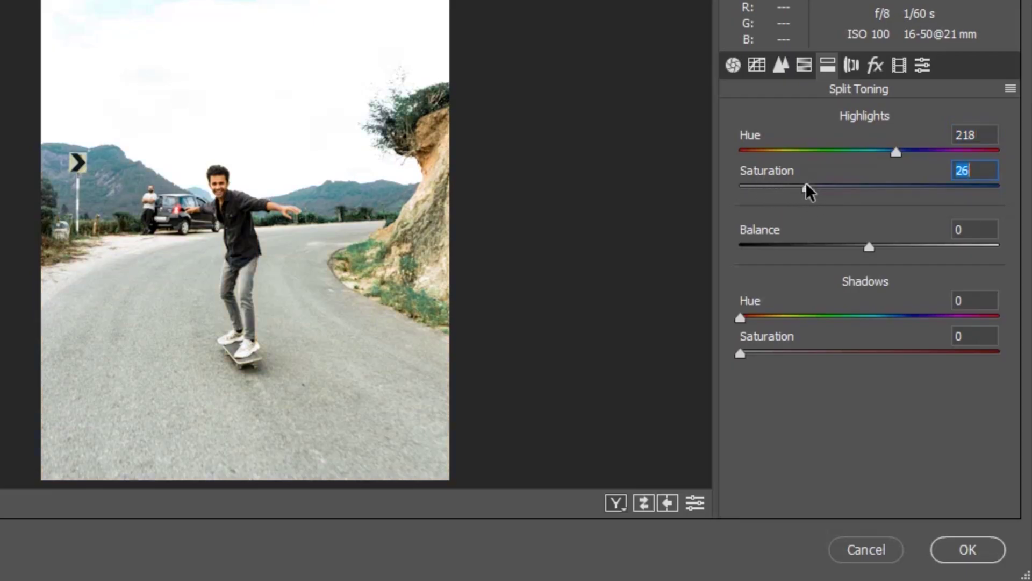
{"action": "left_click", "coordinate": [777, 185]}
Step: Set the Split Toning shadows hue to 213 and give the shadows a low saturation
{"action": "left_click_drag", "start_coordinate": [880, 317], "coordinate": [891, 316]}
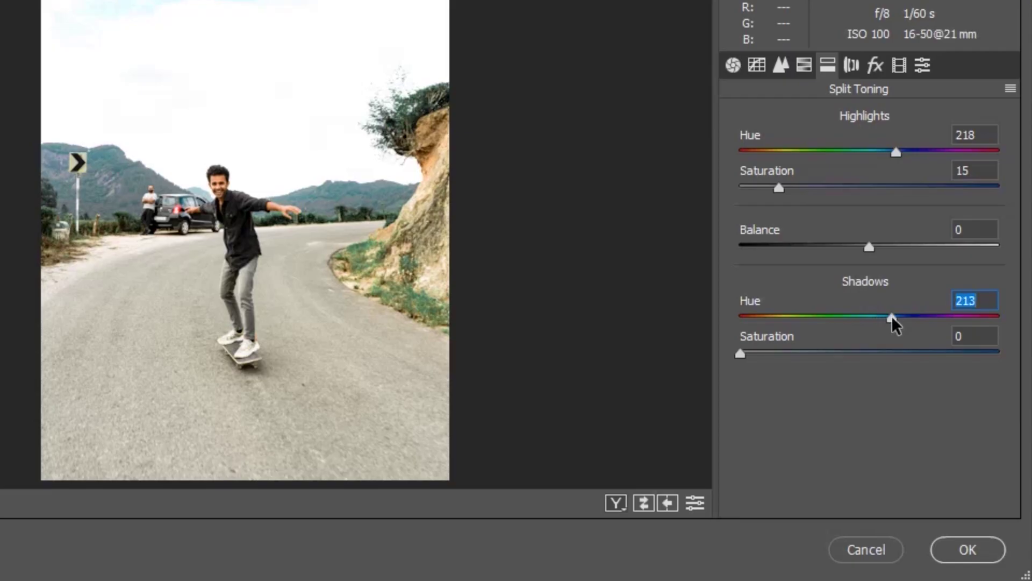
{"action": "left_click", "coordinate": [778, 352]}
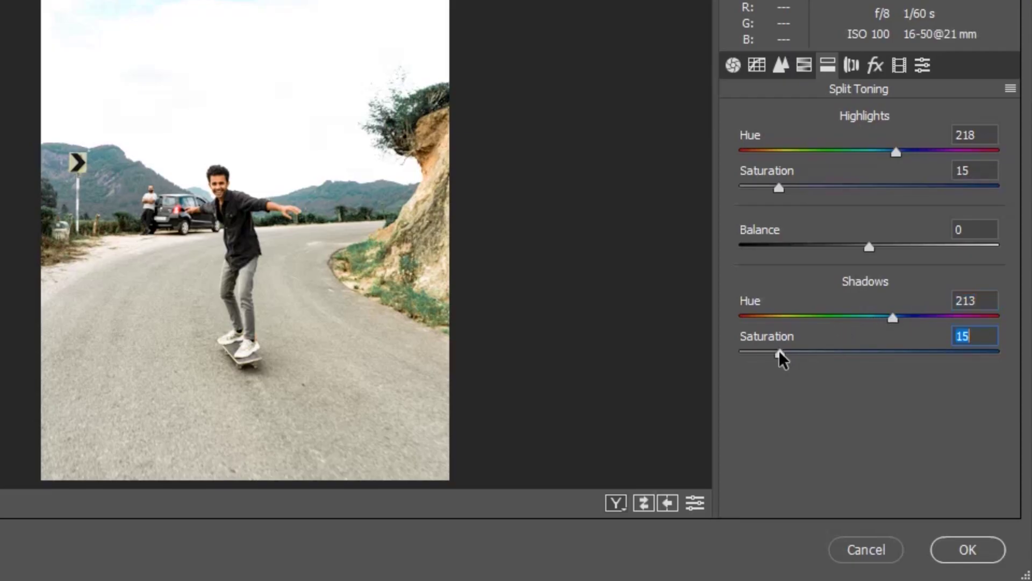
{"action": "left_click_drag", "start_coordinate": [769, 352], "coordinate": [757, 352]}
Step: Try adding grain in the Camera Raw effects and reset the grain amount to 0
{"action": "left_click", "coordinate": [852, 65]}
{"action": "left_click", "coordinate": [875, 65]}
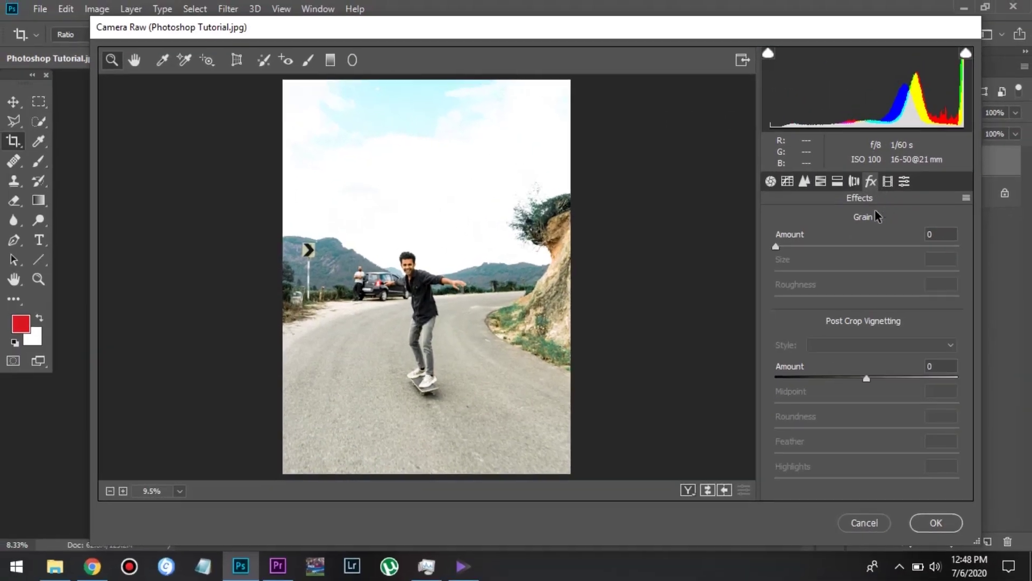
{"action": "left_click_drag", "start_coordinate": [809, 248], "coordinate": [854, 246]}
{"action": "type", "text": "0"}
{"action": "key", "text": "Return"}
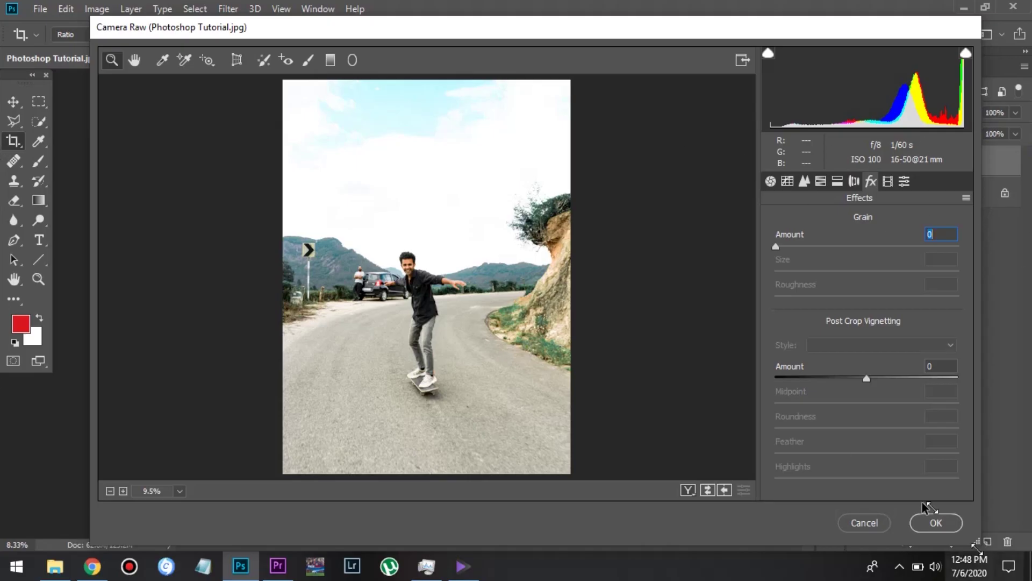
Step: Apply the Camera Raw adjustments and toggle the visibility of Layer 1 to compare the photo before and after
{"action": "left_click", "coordinate": [935, 522]}
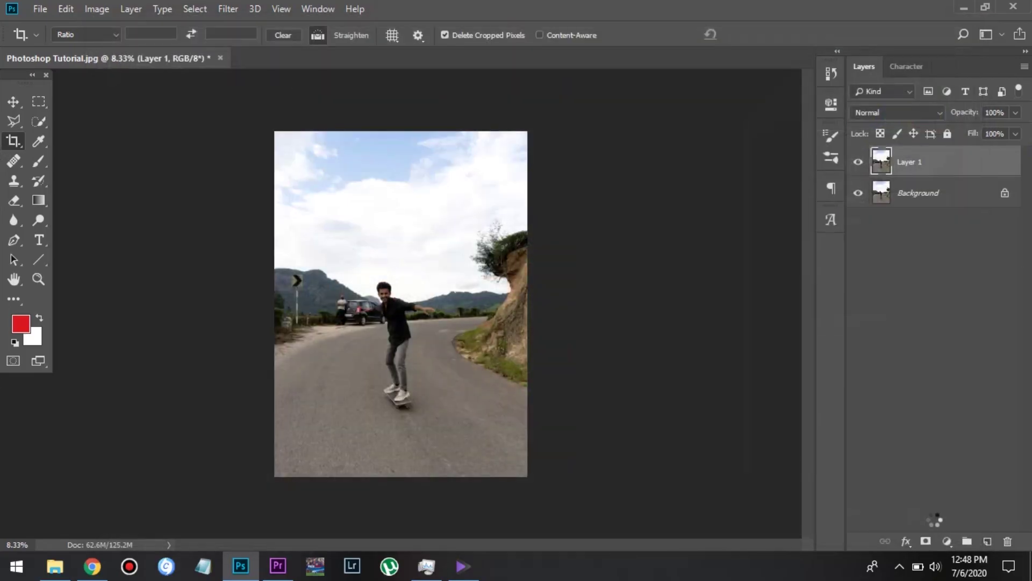
{"action": "key", "text": "ctrl+plus"}
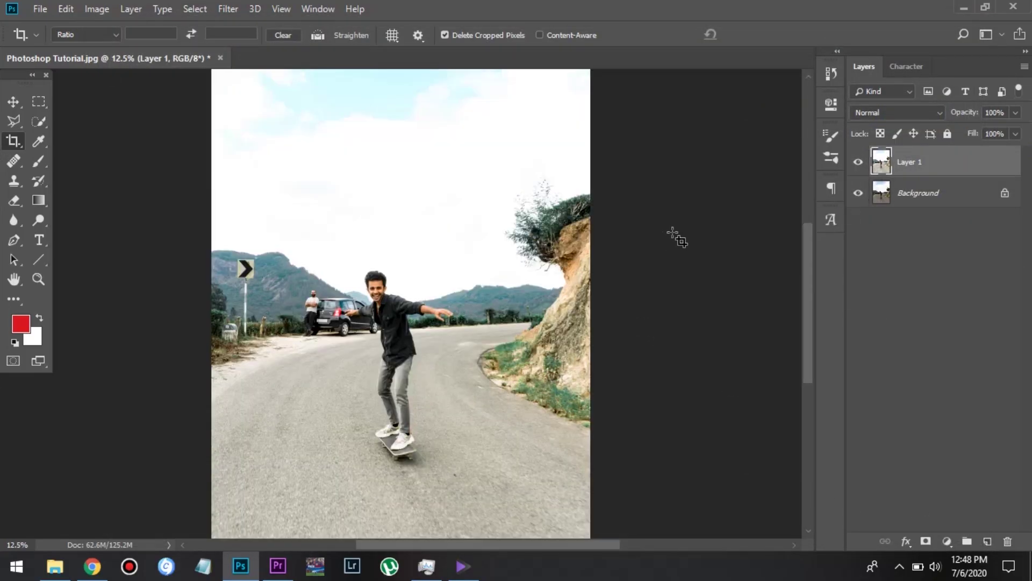
{"action": "key", "text": "v"}
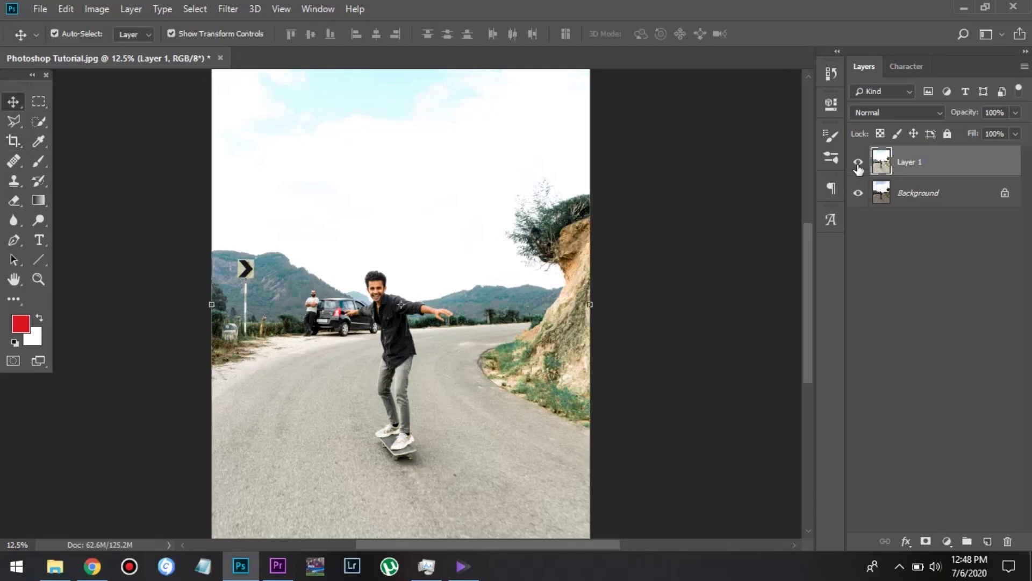
{"action": "left_click", "coordinate": [858, 166]}
{"action": "left_click", "coordinate": [858, 166]}
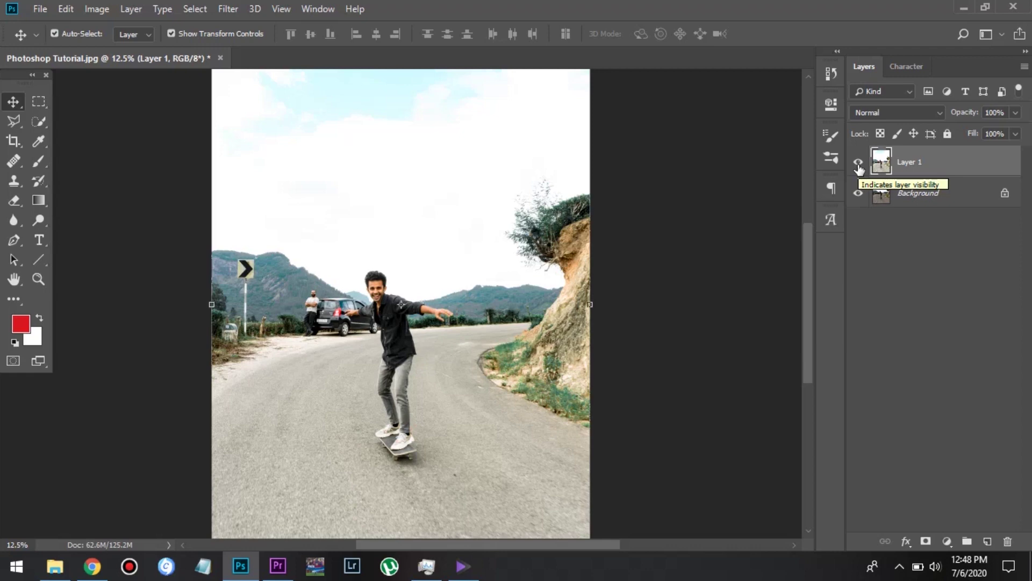
{"action": "left_click", "coordinate": [859, 165]}
{"action": "left_click", "coordinate": [859, 166]}
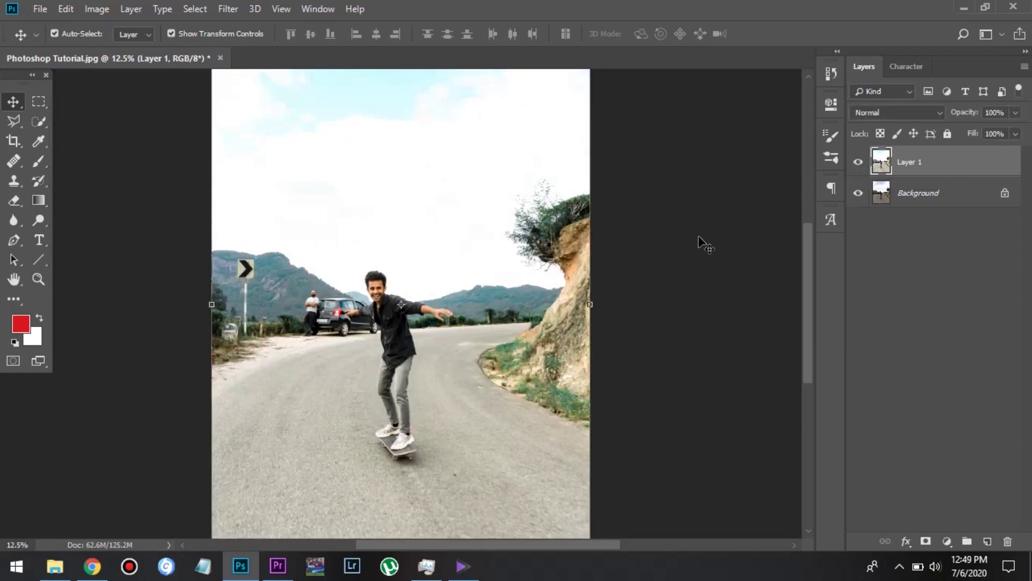
Step: Open a Selective Color adjustment for Layer 1 and place its dialog clear of the photo
{"action": "key", "text": "ctrl+minus"}
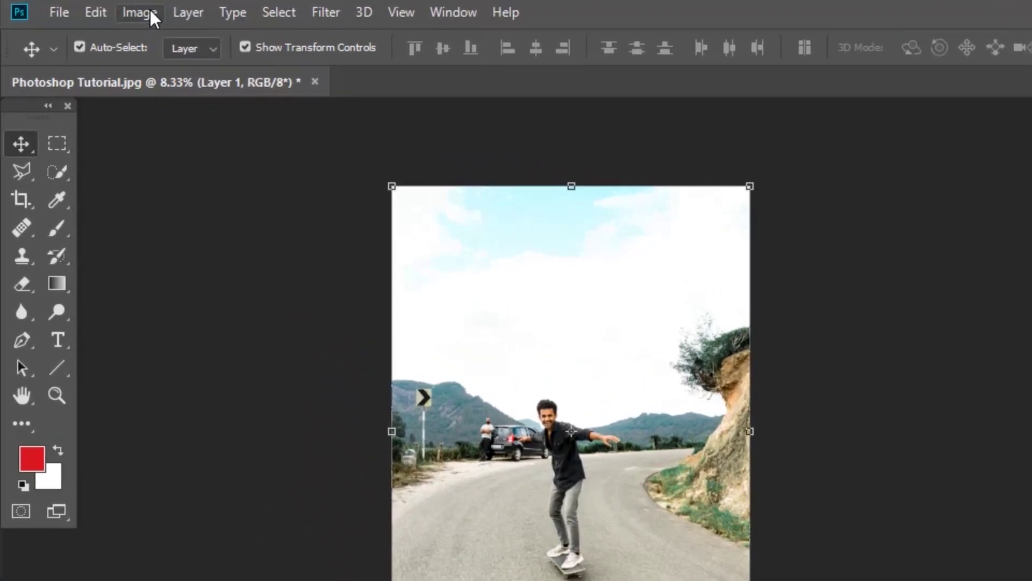
{"action": "left_click", "coordinate": [150, 10]}
{"action": "left_click", "coordinate": [148, 10]}
{"action": "left_click", "coordinate": [136, 11]}
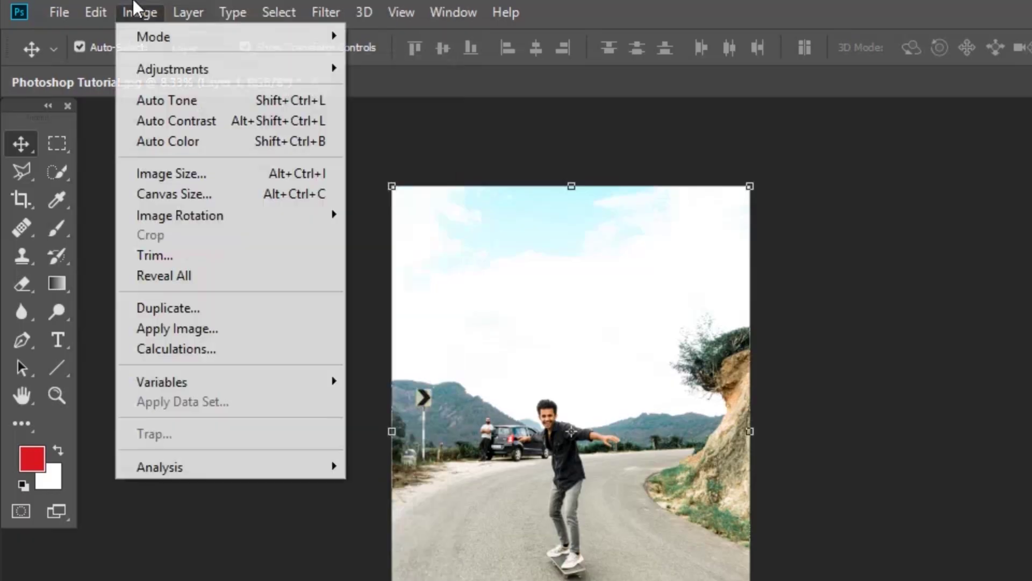
{"action": "mouse_move", "coordinate": [214, 69]}
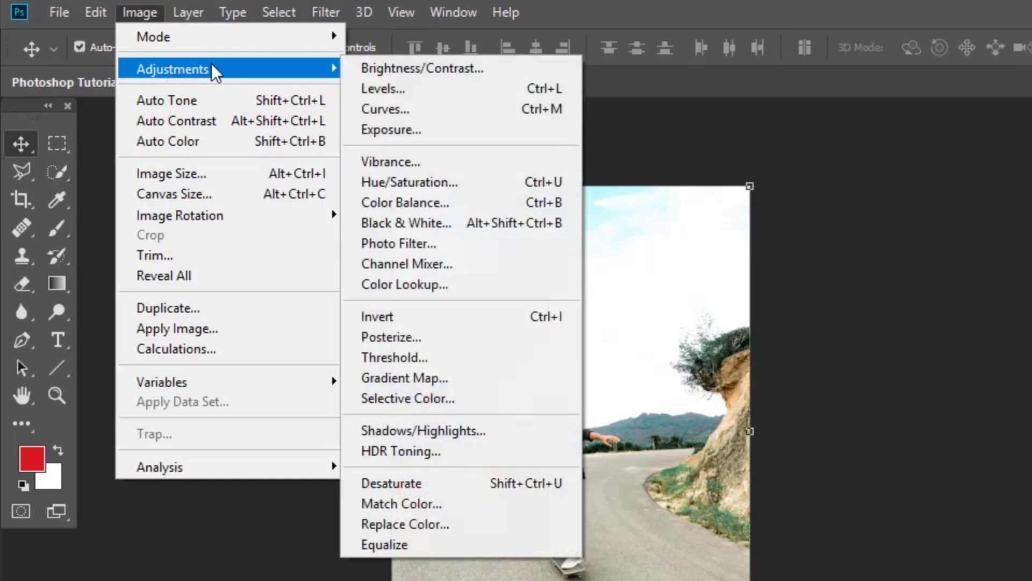
{"action": "left_click", "coordinate": [457, 398]}
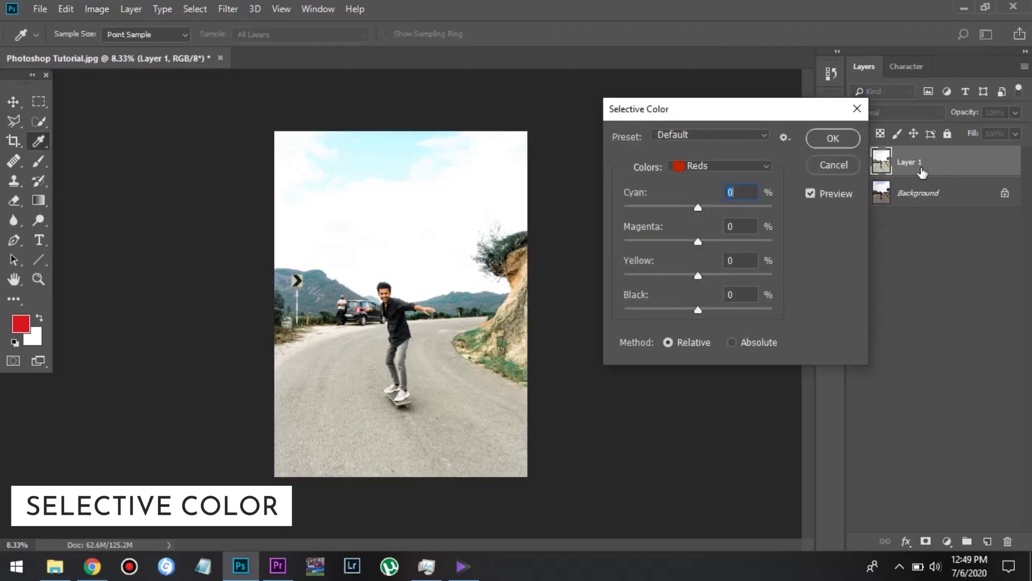
{"action": "left_click_drag", "start_coordinate": [706, 114], "coordinate": [630, 110]}
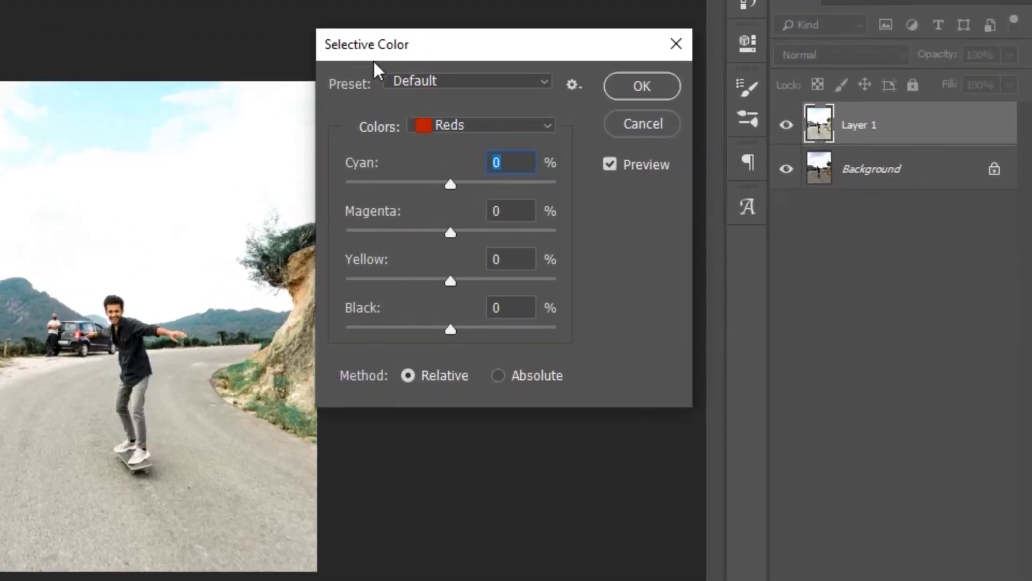
{"action": "left_click_drag", "start_coordinate": [466, 52], "coordinate": [562, 51]}
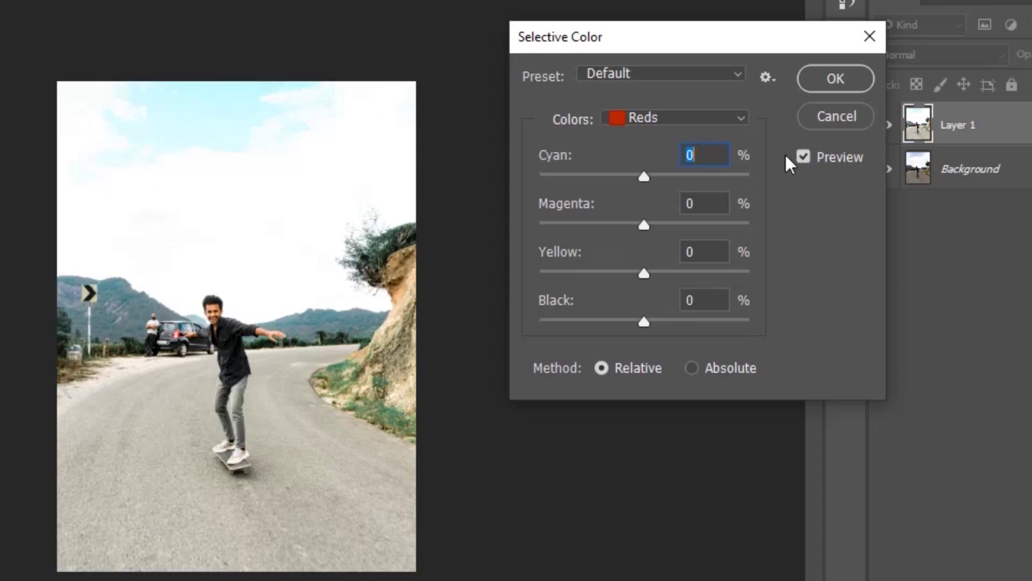
Step: Set the Selective Color Yellows to Cyan -36, Magenta +22 and Yellow +39 percent
{"action": "left_click", "coordinate": [644, 113]}
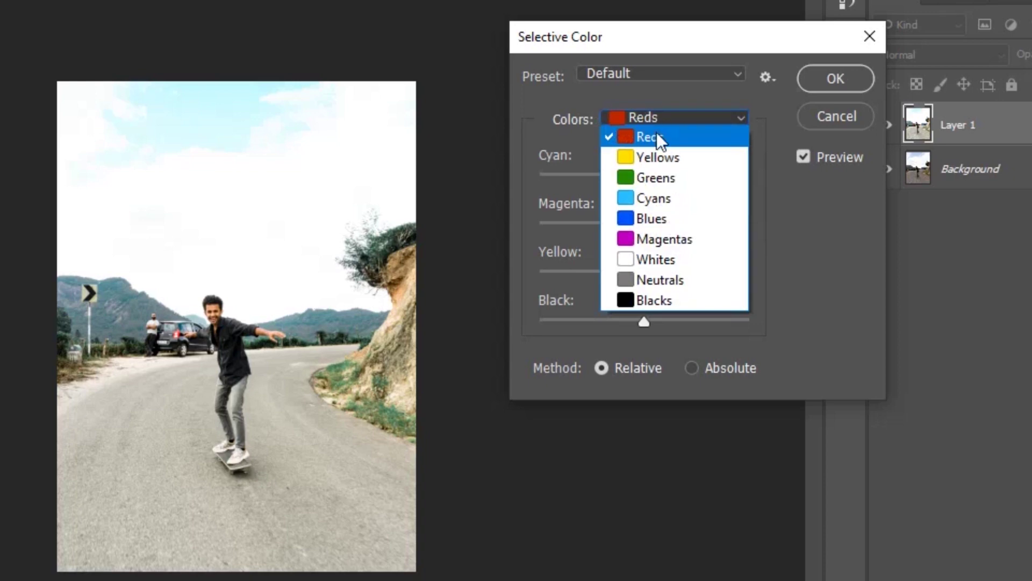
{"action": "left_click", "coordinate": [657, 157]}
{"action": "mouse_move", "coordinate": [573, 173]}
{"action": "left_mouse_down"}
{"action": "mouse_move", "coordinate": [556, 176]}
{"action": "mouse_move", "coordinate": [723, 186]}
{"action": "mouse_move", "coordinate": [557, 183]}
{"action": "mouse_move", "coordinate": [579, 183]}
{"action": "left_mouse_up"}
{"action": "key", "text": "ctrl+plus"}
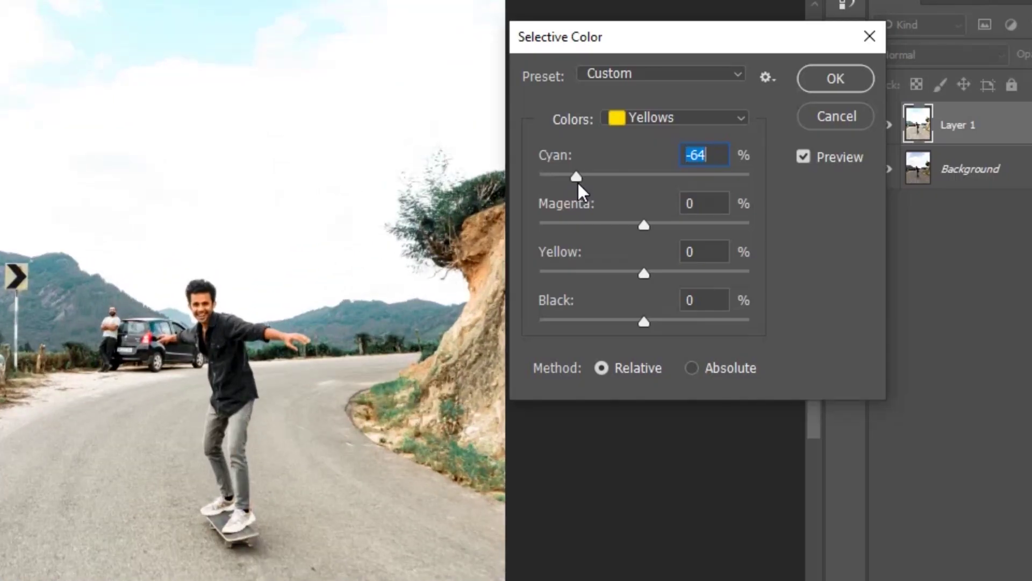
{"action": "key", "text": "ctrl+plus"}
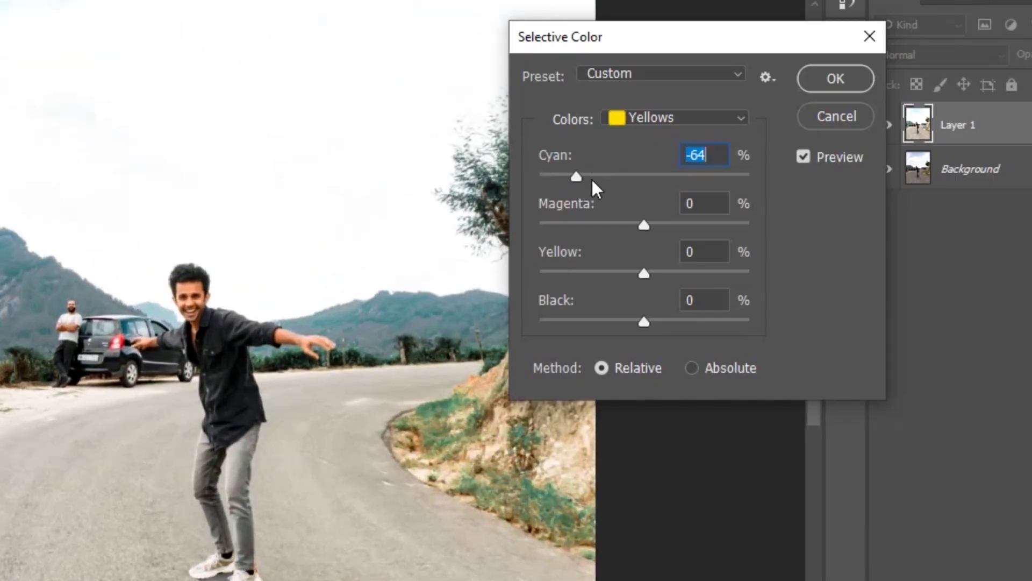
{"action": "mouse_move", "coordinate": [602, 175]}
{"action": "left_mouse_down"}
{"action": "mouse_move", "coordinate": [673, 179]}
{"action": "mouse_move", "coordinate": [606, 185]}
{"action": "left_mouse_up"}
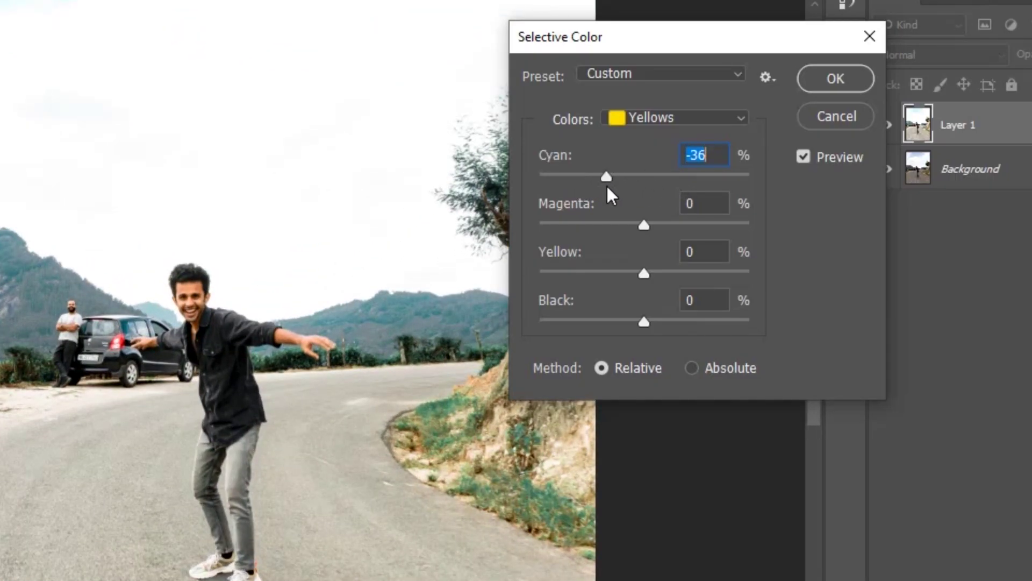
{"action": "left_click_drag", "start_coordinate": [591, 223], "coordinate": [667, 224]}
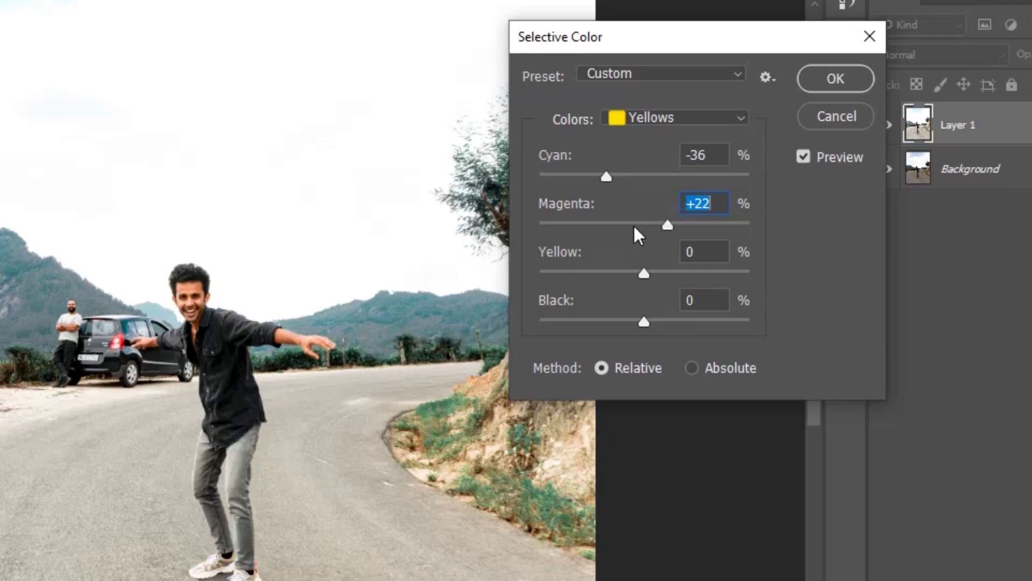
{"action": "left_click_drag", "start_coordinate": [593, 273], "coordinate": [685, 274]}
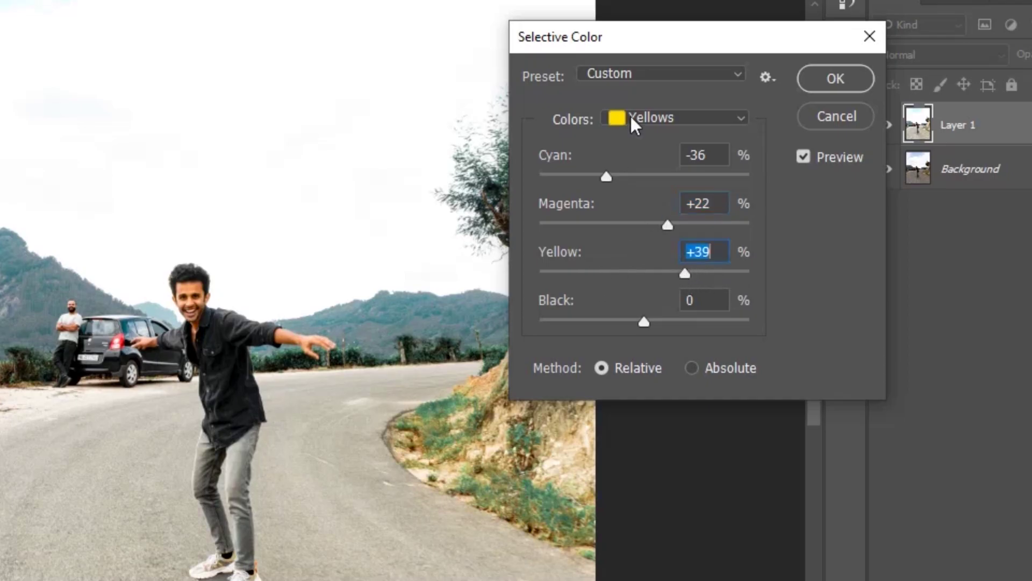
Step: Try a Cyan value of +65 percent for the Selective Color Greens and return it to neutral
{"action": "left_click", "coordinate": [641, 117]}
{"action": "left_click", "coordinate": [643, 178]}
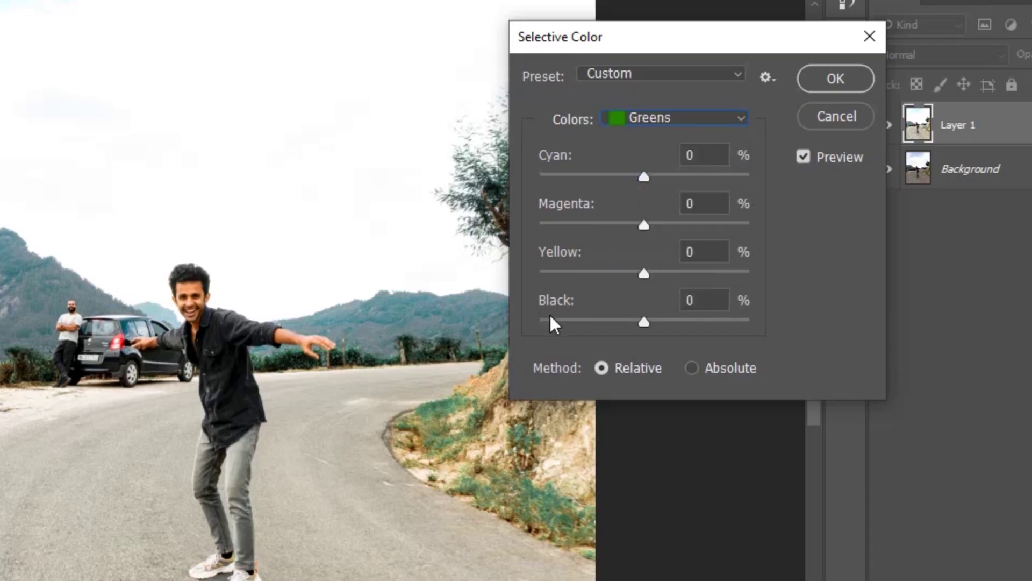
{"action": "left_click_drag", "start_coordinate": [569, 176], "coordinate": [714, 172]}
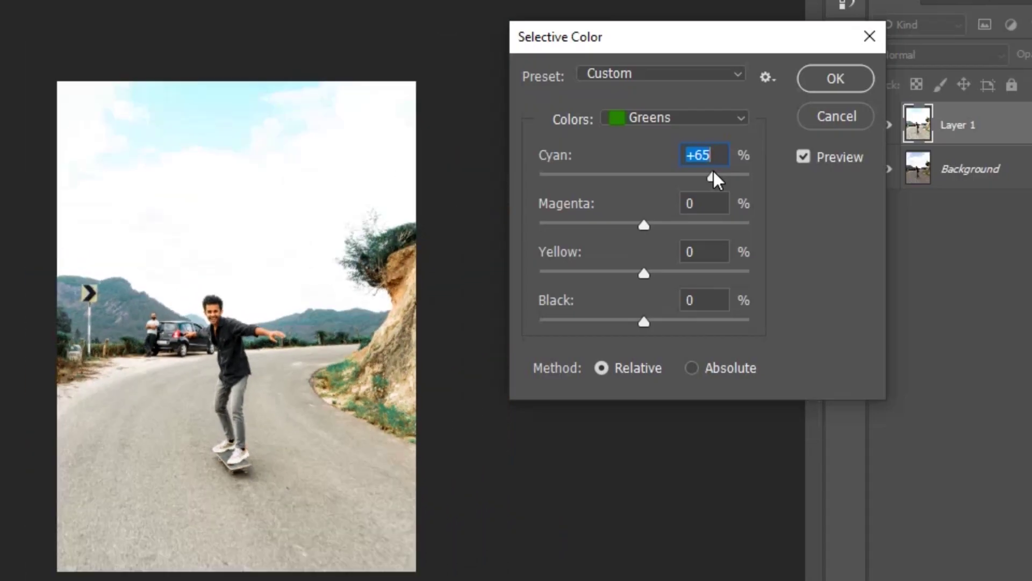
{"action": "left_click", "coordinate": [621, 174]}
{"action": "left_click_drag", "start_coordinate": [602, 176], "coordinate": [644, 175]}
Step: Set the Selective Color Cyans to Cyan +100, Magenta -56 and Yellow +19 percent and apply the adjustment
{"action": "left_click", "coordinate": [633, 114]}
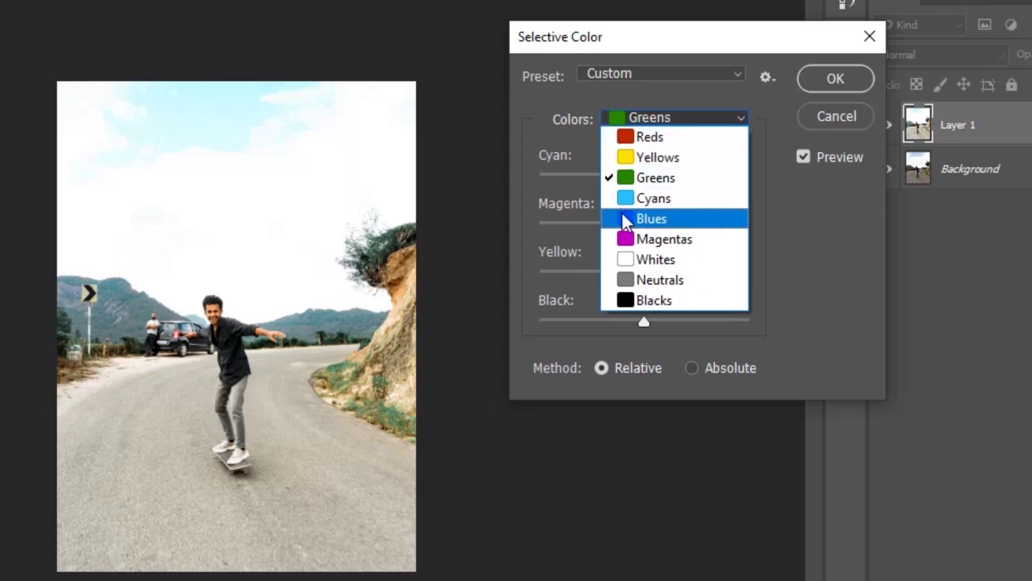
{"action": "left_click", "coordinate": [624, 196]}
{"action": "left_click_drag", "start_coordinate": [593, 177], "coordinate": [758, 176]}
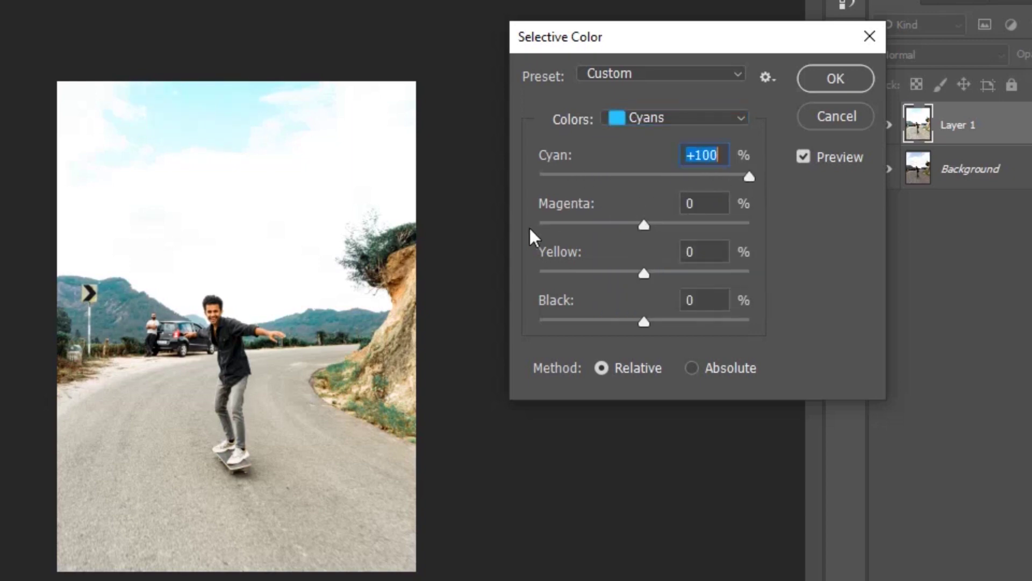
{"action": "left_click_drag", "start_coordinate": [564, 223], "coordinate": [585, 225]}
{"action": "left_click_drag", "start_coordinate": [575, 275], "coordinate": [667, 275]}
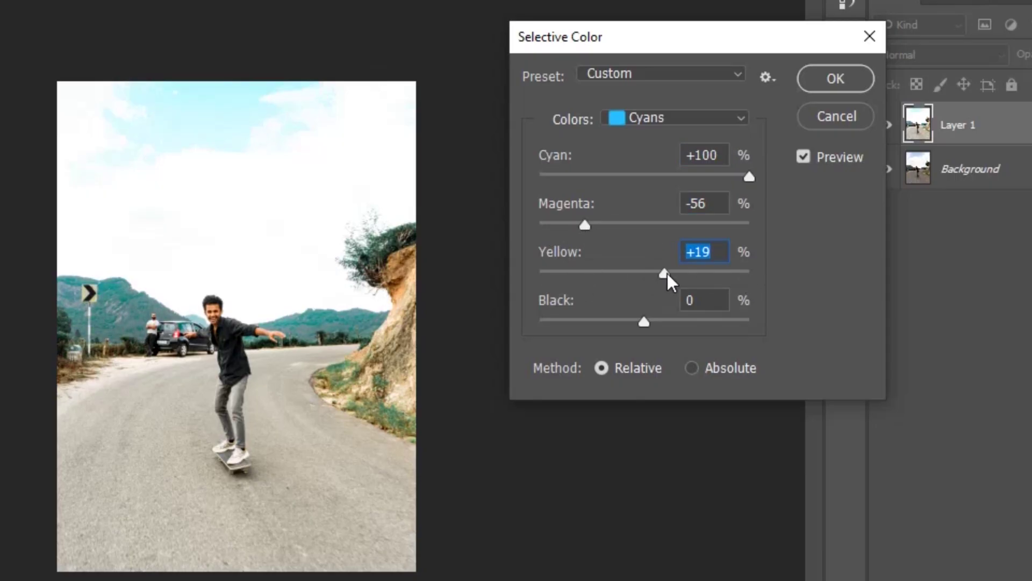
{"action": "key", "text": "Return"}
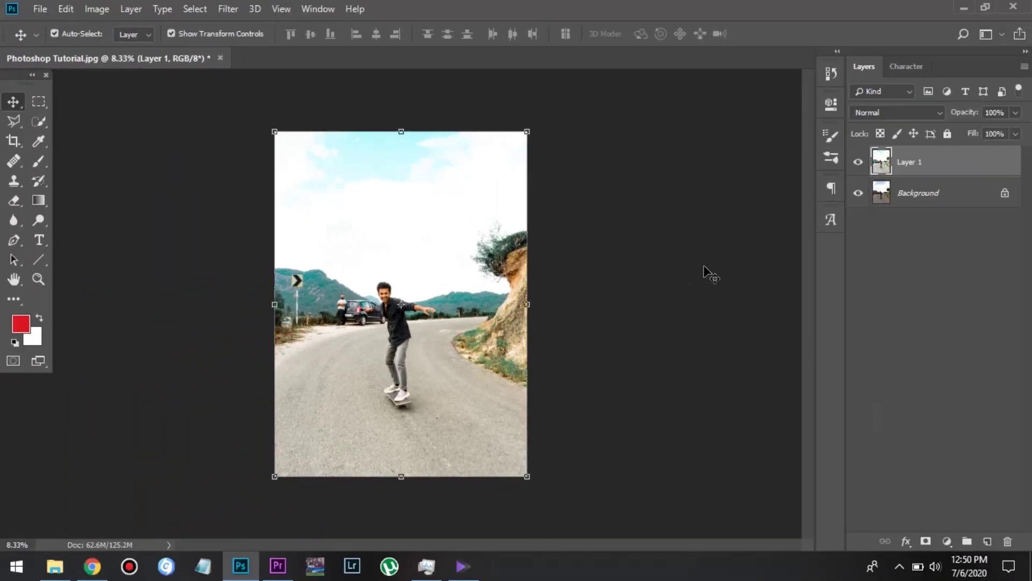
Step: Open Color Balance for Layer 1, look through the tone ranges and select Midtones
{"action": "key", "text": "ctrl"}
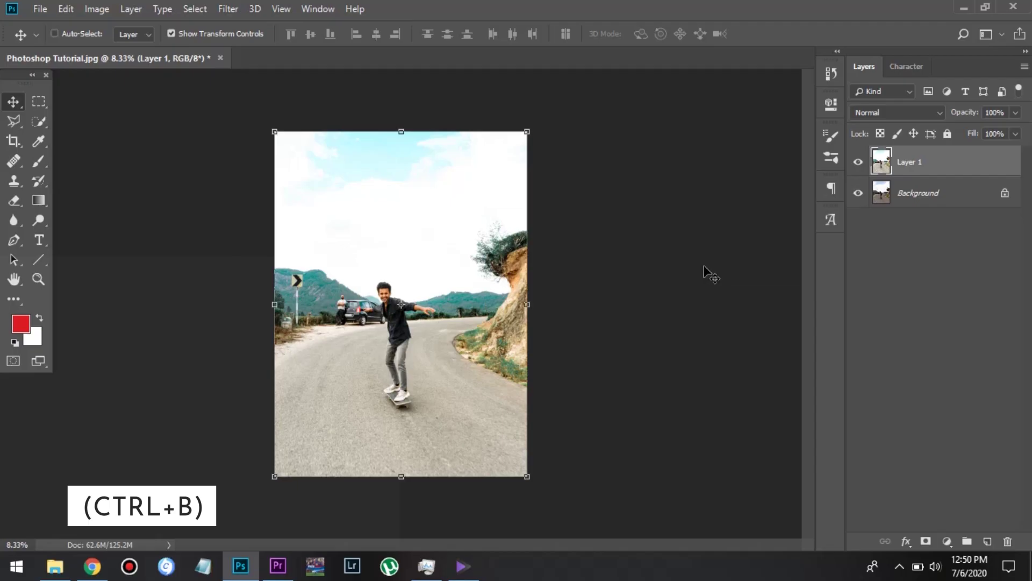
{"action": "key", "text": "ctrl+b"}
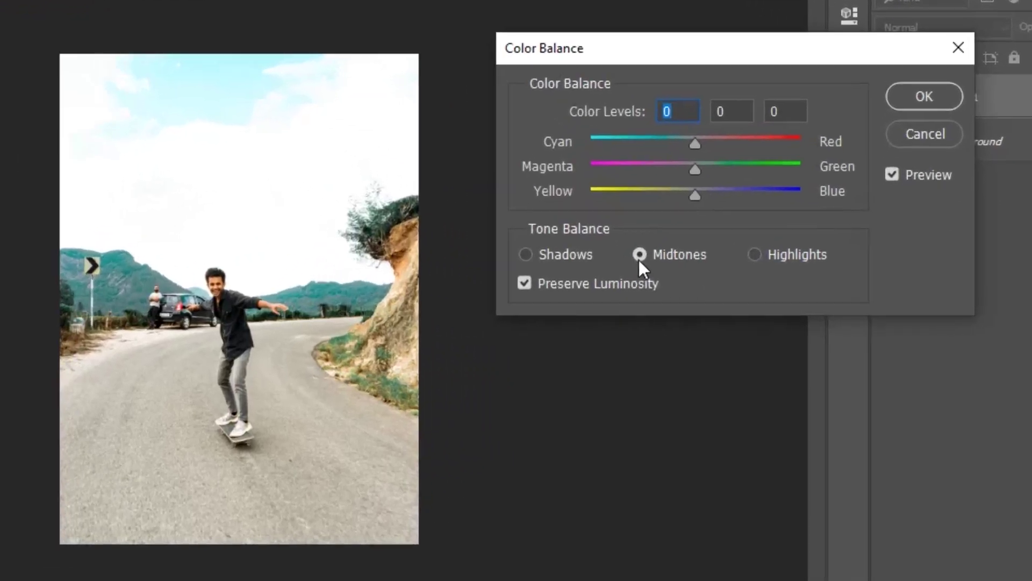
{"action": "left_click", "coordinate": [755, 255]}
{"action": "left_click", "coordinate": [540, 257]}
{"action": "left_click", "coordinate": [664, 257]}
{"action": "left_click", "coordinate": [779, 255]}
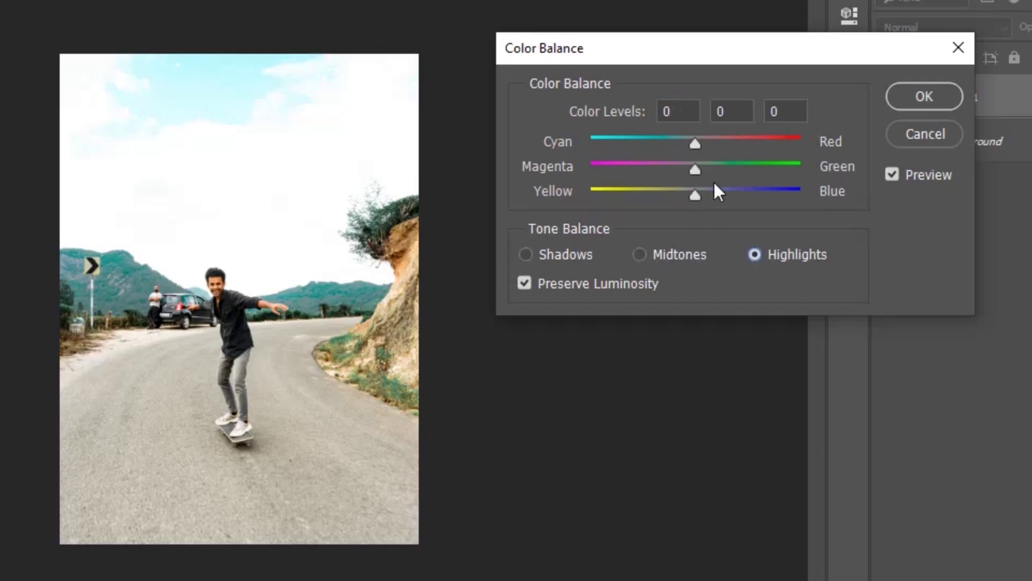
{"action": "left_click", "coordinate": [648, 262]}
Step: Try shifting the midtones toward cyan and green and reset the color levels to 0
{"action": "left_click_drag", "start_coordinate": [695, 144], "coordinate": [638, 144]}
{"action": "left_click_drag", "start_coordinate": [695, 164], "coordinate": [763, 173]}
{"action": "type", "text": "0"}
{"action": "double_click", "coordinate": [691, 110]}
{"action": "type", "text": "0"}
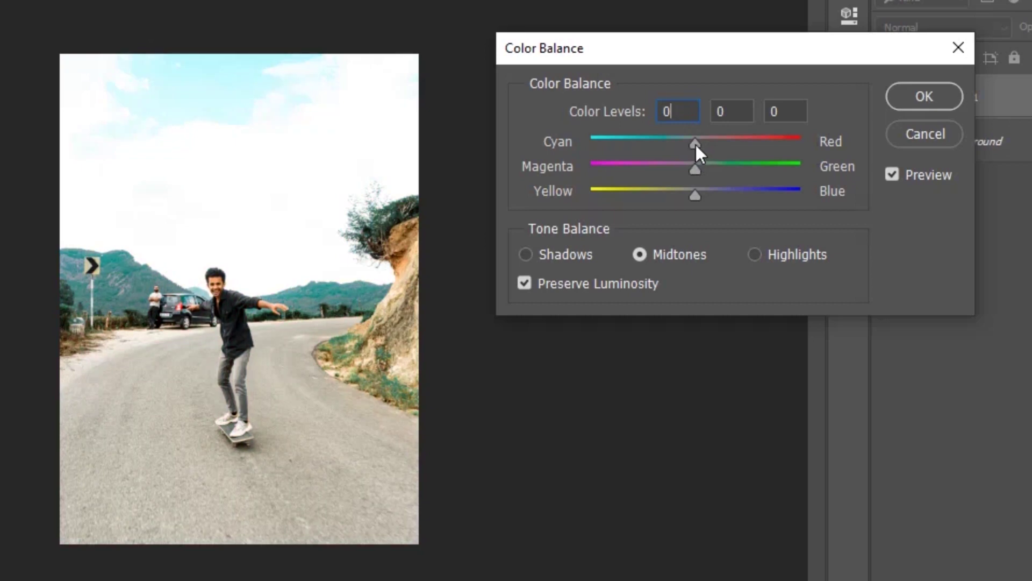
Step: Set the midtone color levels to -6 for Cyan/Red, -1 for Magenta/Green and +7 for Yellow/Blue
{"action": "left_click_drag", "start_coordinate": [683, 144], "coordinate": [704, 195]}
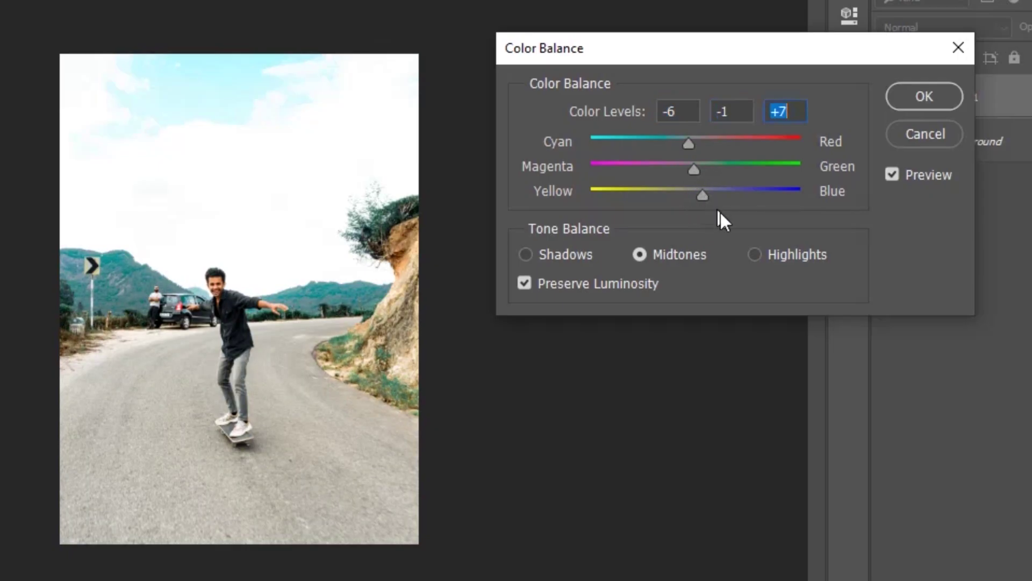
Step: Set the Highlights color levels to -3, 0 and -9, shift the Shadows Cyan/Red level to +2, and recheck the tone ranges
{"action": "left_click", "coordinate": [767, 253]}
{"action": "left_click_drag", "start_coordinate": [692, 143], "coordinate": [683, 202]}
{"action": "key", "text": "alt+s"}
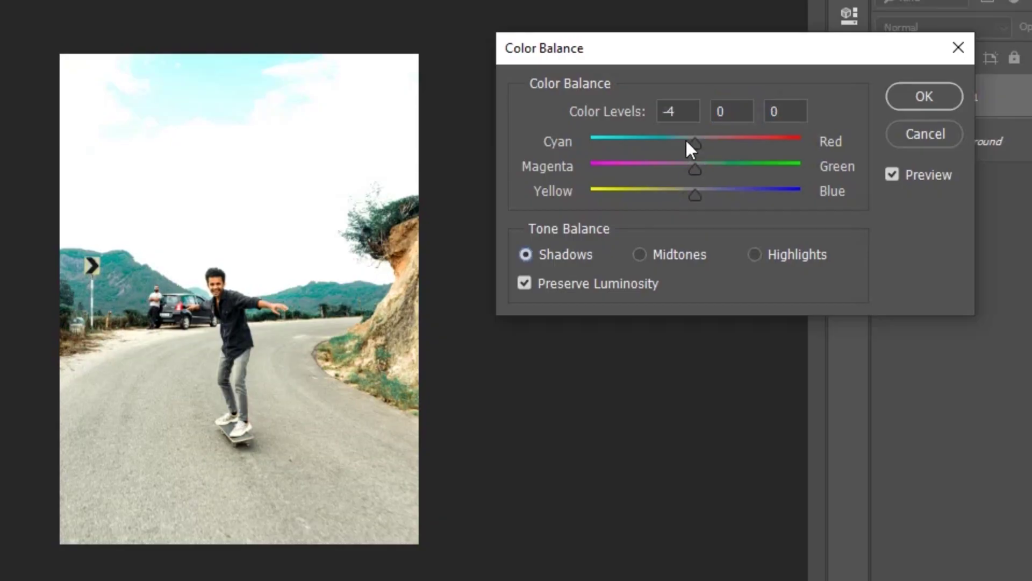
{"action": "left_click_drag", "start_coordinate": [704, 139], "coordinate": [698, 138]}
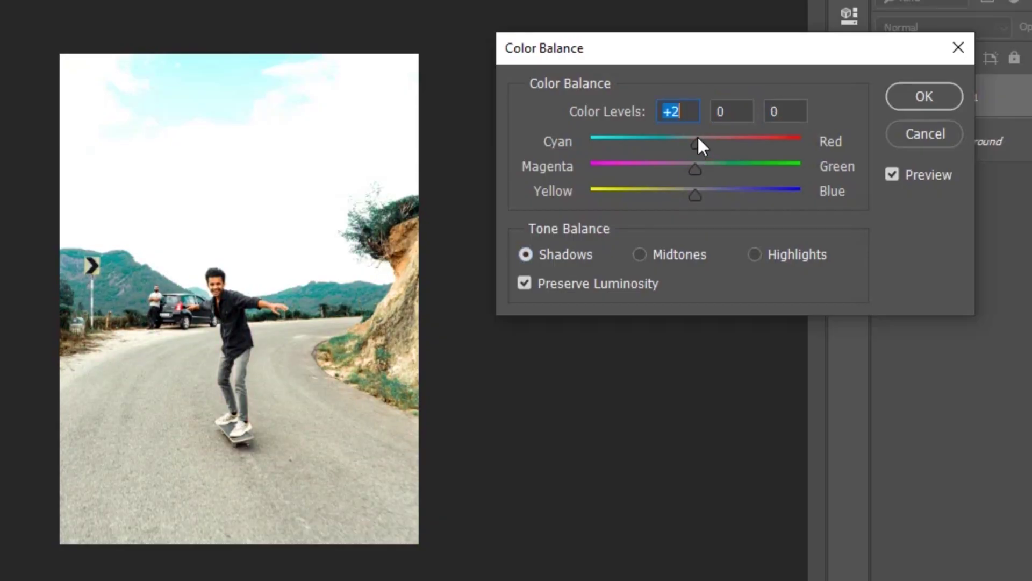
{"action": "left_click", "coordinate": [640, 251]}
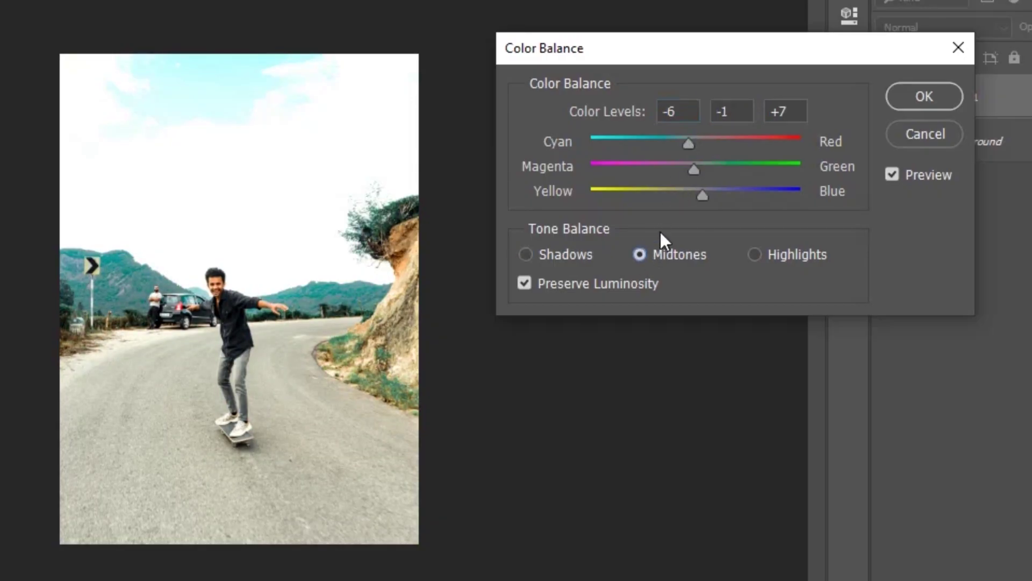
{"action": "left_click", "coordinate": [755, 255]}
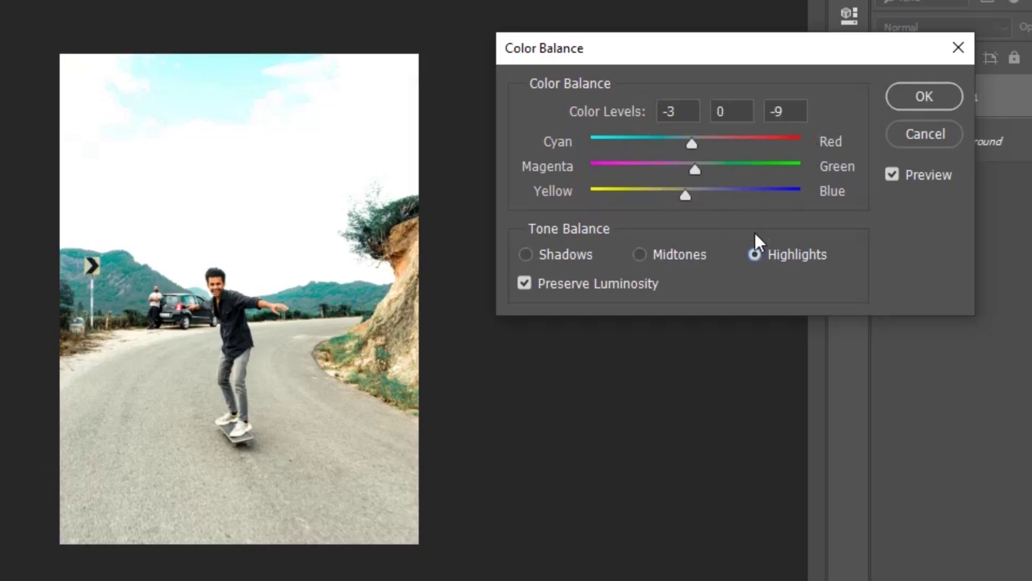
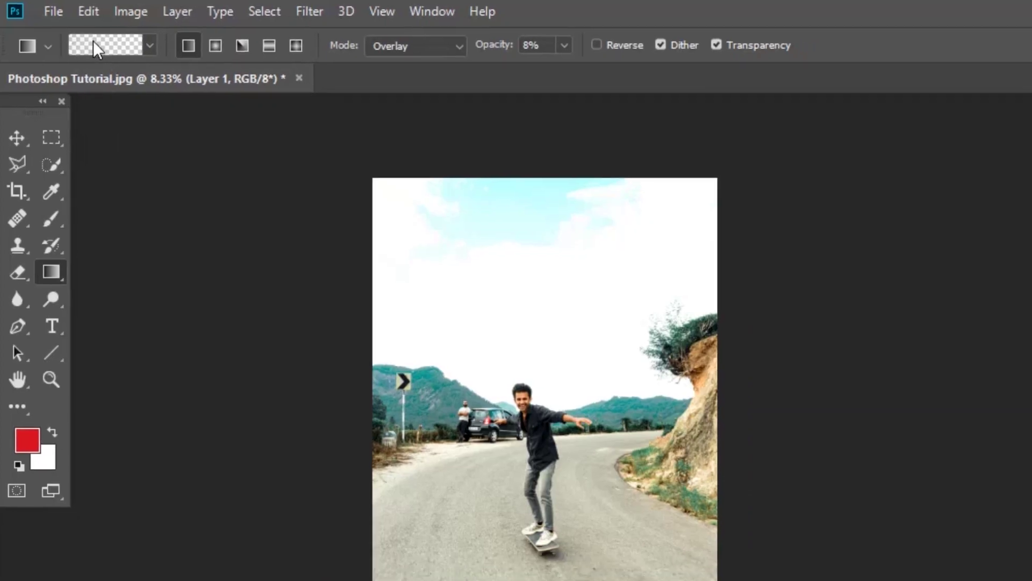
Step: Open the Gradient Editor, try out several presets and load the Violet, Orange preset
{"action": "left_click", "coordinate": [141, 40]}
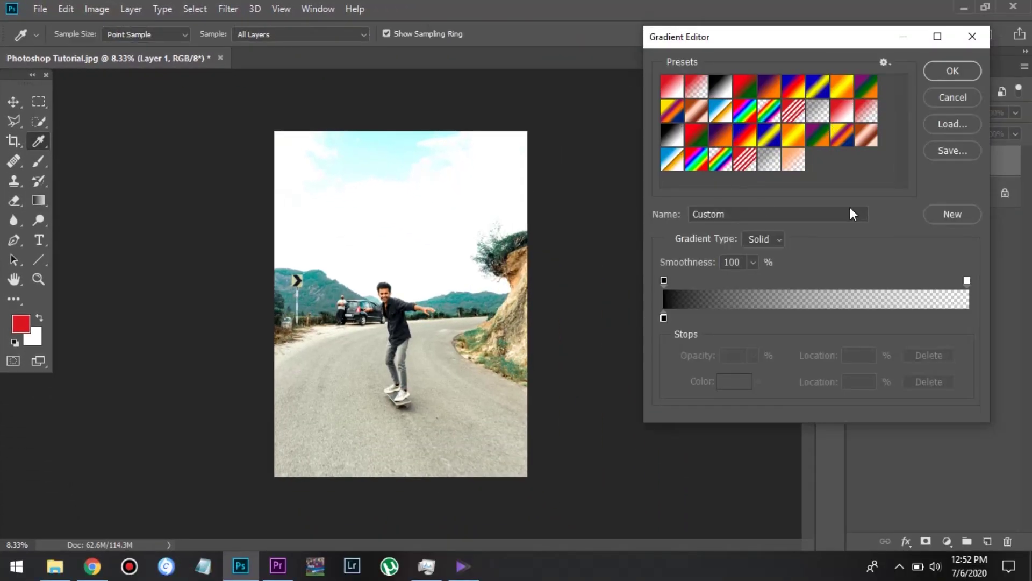
{"action": "left_click", "coordinate": [672, 87]}
{"action": "left_click", "coordinate": [672, 111]}
{"action": "left_click", "coordinate": [696, 111]}
{"action": "left_click", "coordinate": [742, 119]}
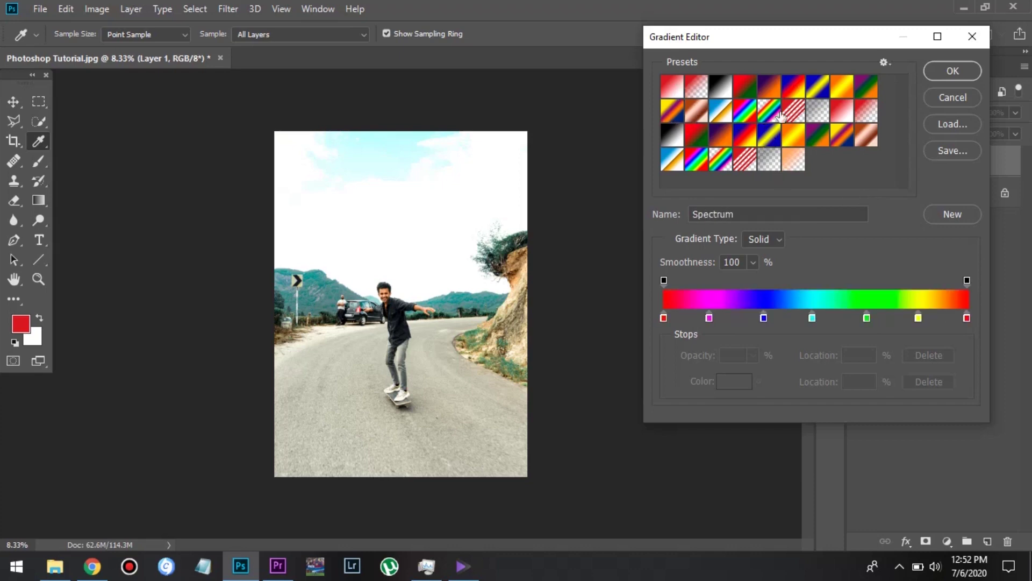
{"action": "left_click", "coordinate": [786, 94]}
{"action": "left_click", "coordinate": [717, 92]}
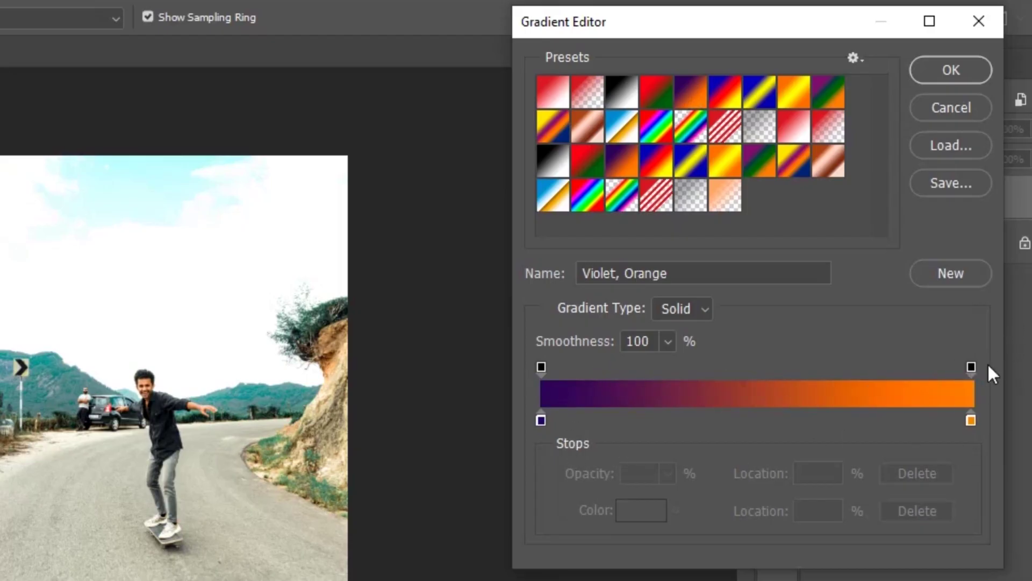
Step: Set the opacity of the gradient's end stop to 0%
{"action": "left_click", "coordinate": [971, 367]}
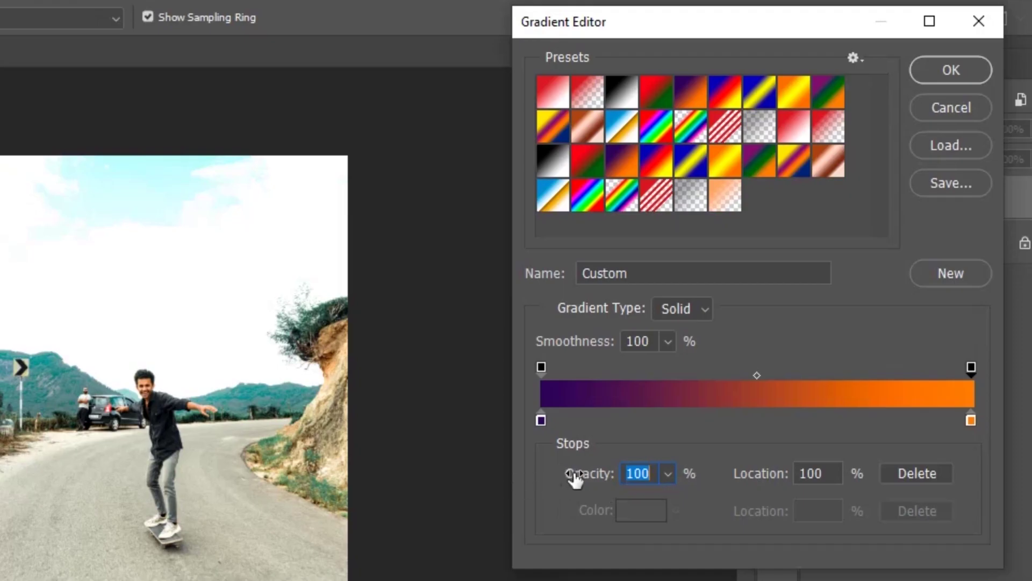
{"action": "left_click_drag", "start_coordinate": [601, 476], "coordinate": [458, 472]}
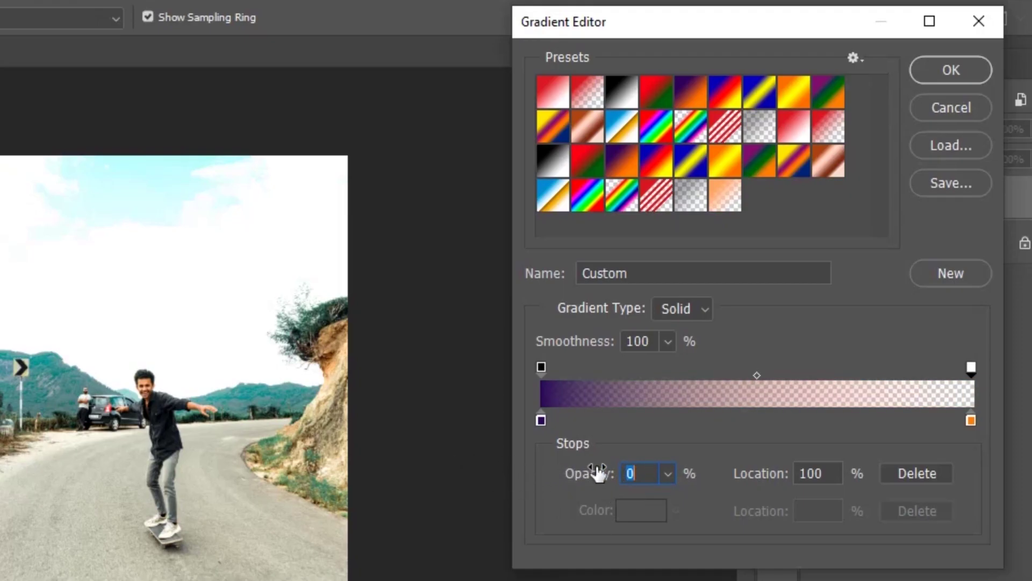
{"action": "left_click_drag", "start_coordinate": [594, 478], "coordinate": [489, 495]}
Step: Change the gradient's orange end color stop to black
{"action": "left_click", "coordinate": [969, 420]}
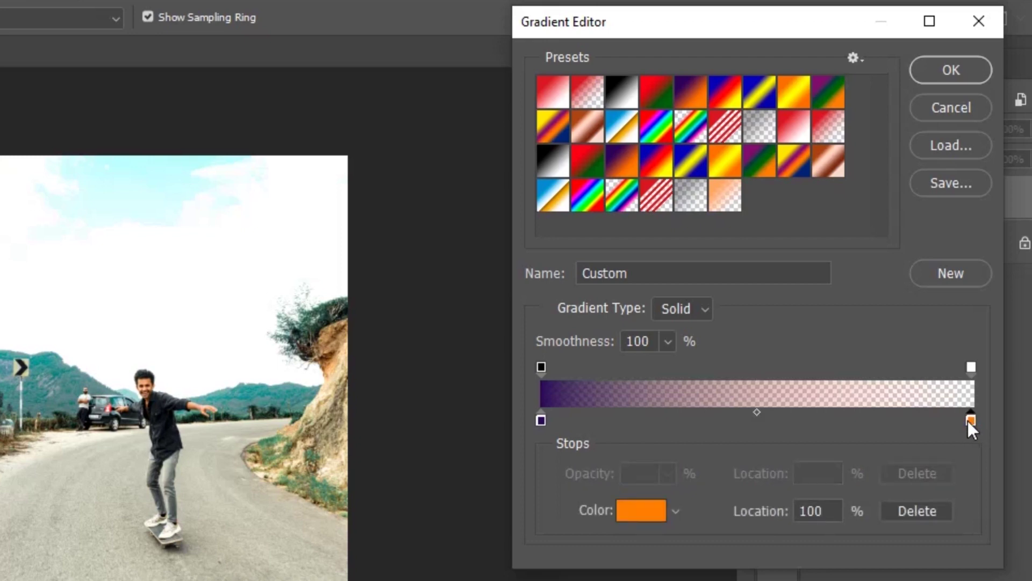
{"action": "left_click", "coordinate": [623, 519]}
{"action": "left_click_drag", "start_coordinate": [572, 379], "coordinate": [473, 574]}
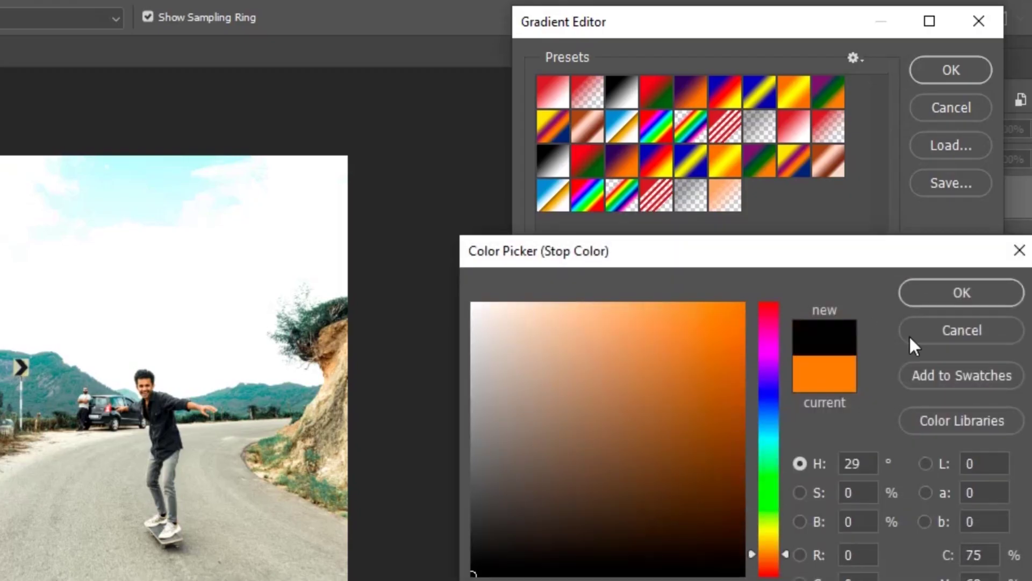
{"action": "left_click", "coordinate": [956, 295]}
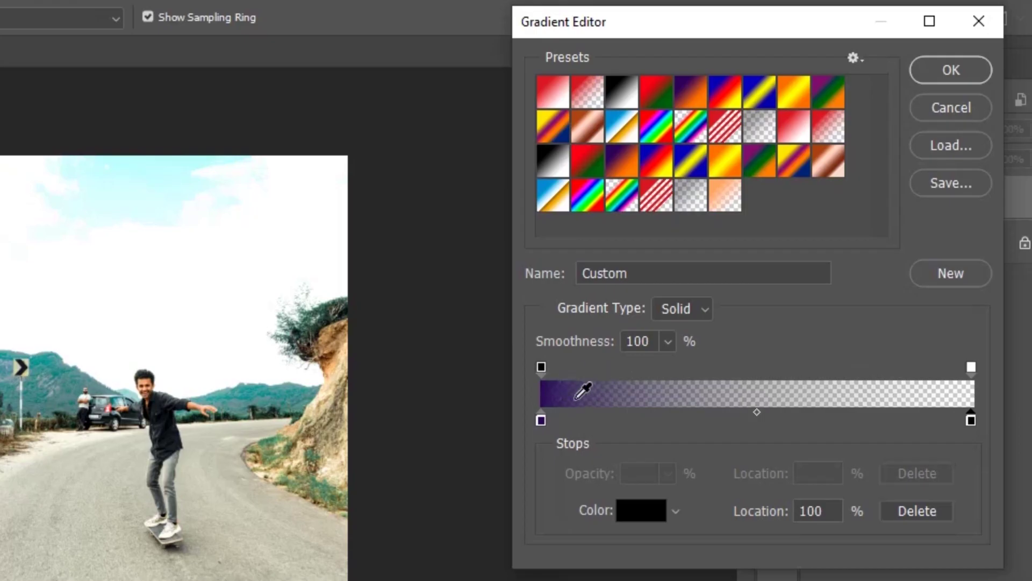
Step: Change the gradient's violet start color stop to black and accept the black-to-transparent gradient
{"action": "left_click", "coordinate": [540, 419]}
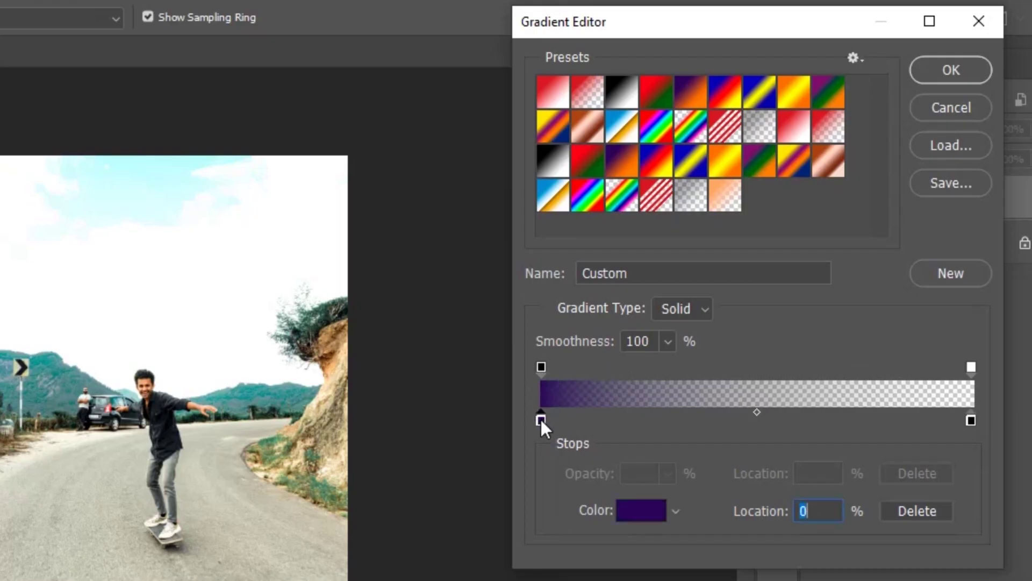
{"action": "left_click", "coordinate": [644, 513]}
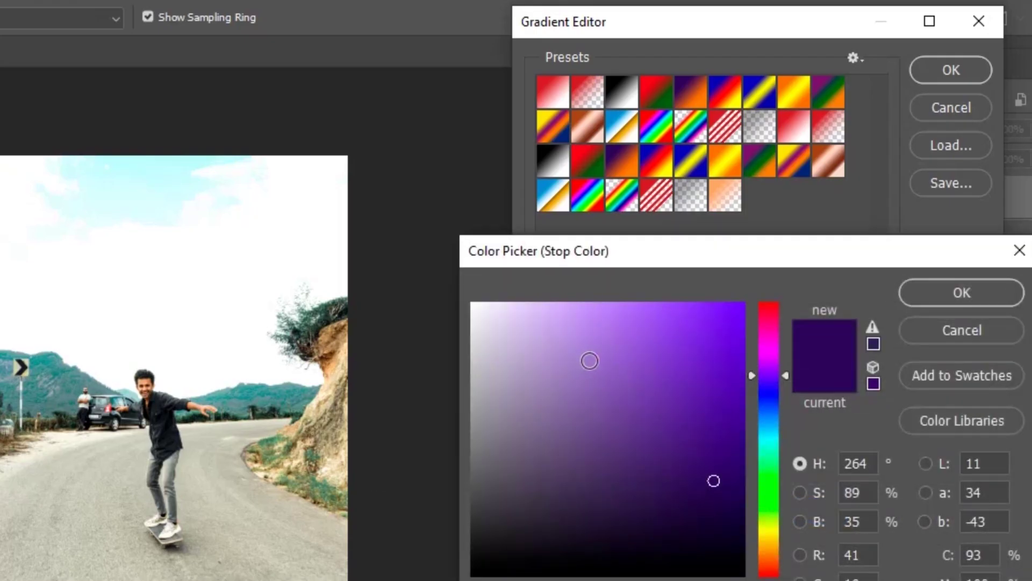
{"action": "left_click", "coordinate": [551, 569]}
{"action": "left_click_drag", "start_coordinate": [550, 569], "coordinate": [472, 575]}
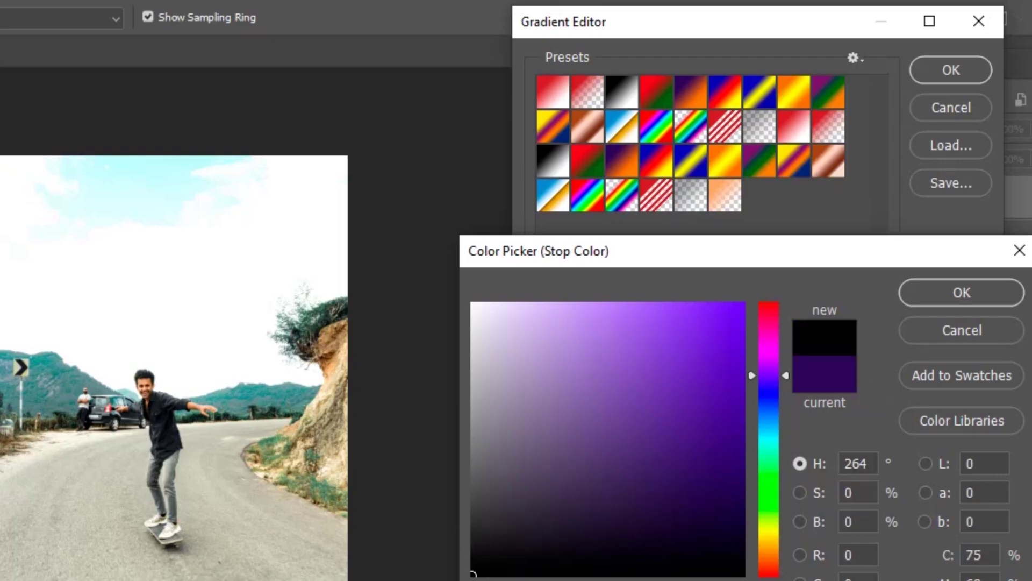
{"action": "left_click", "coordinate": [966, 293]}
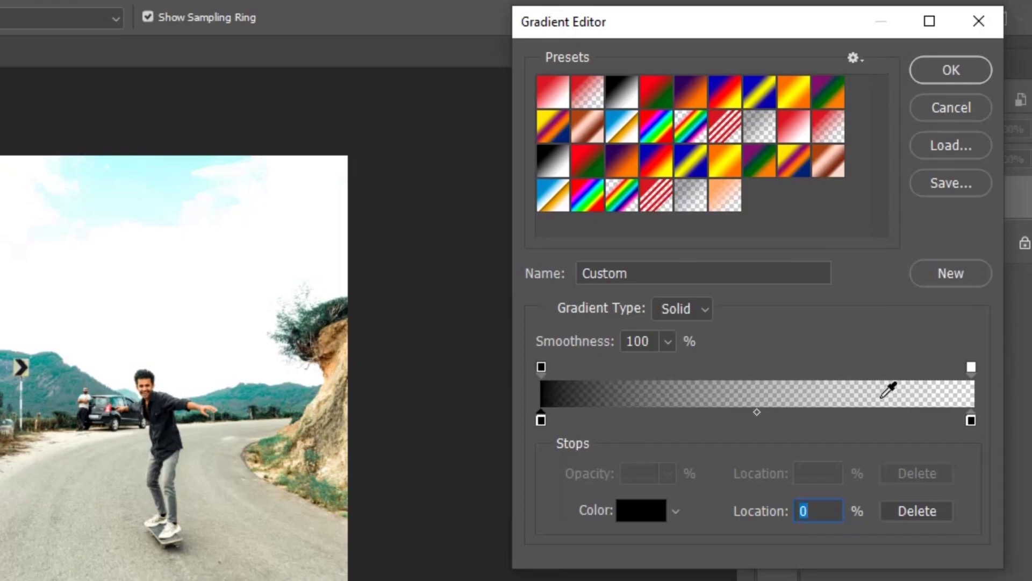
{"action": "left_click", "coordinate": [939, 74]}
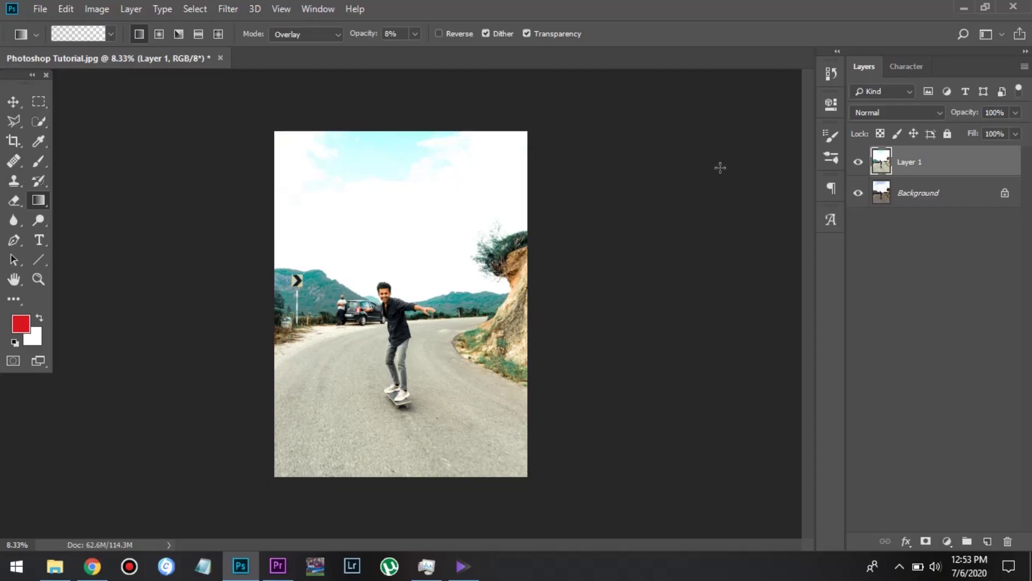
Step: Duplicate Layer 1 and set the Gradient tool's opacity to 11%
{"action": "key", "text": "ctrl+j"}
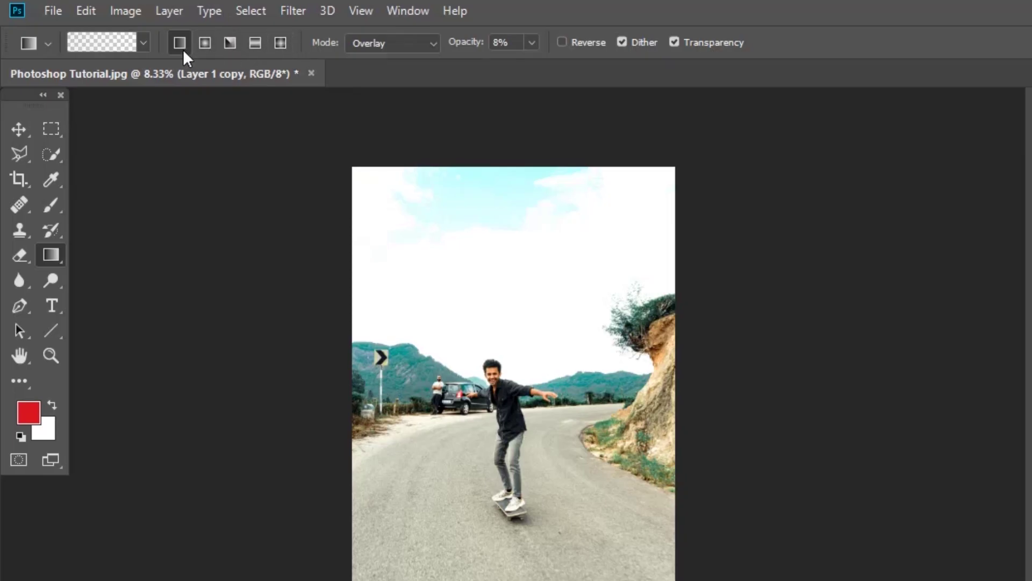
{"action": "key", "text": "1"}
{"action": "key", "text": "1"}
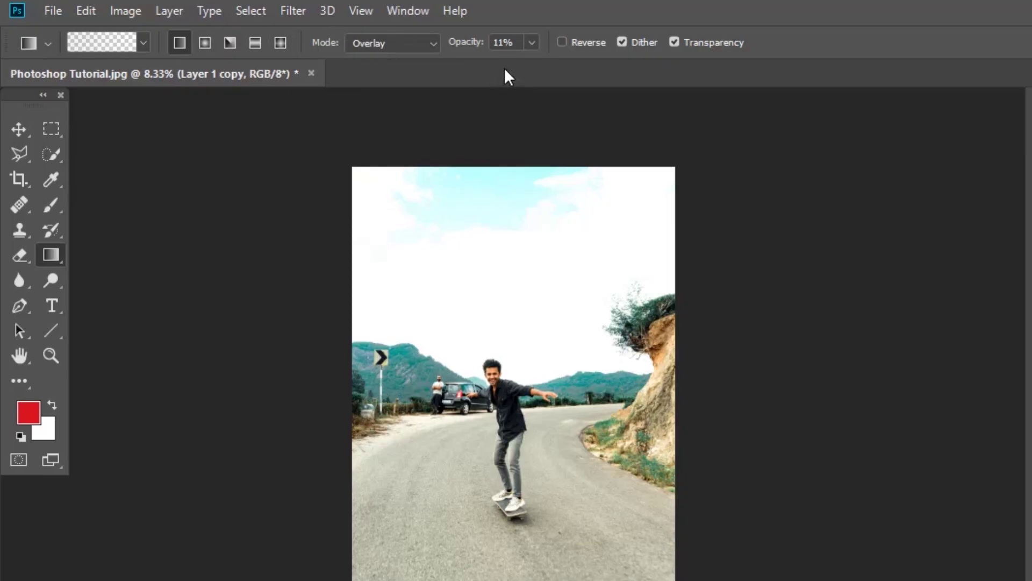
{"action": "left_click", "coordinate": [532, 43]}
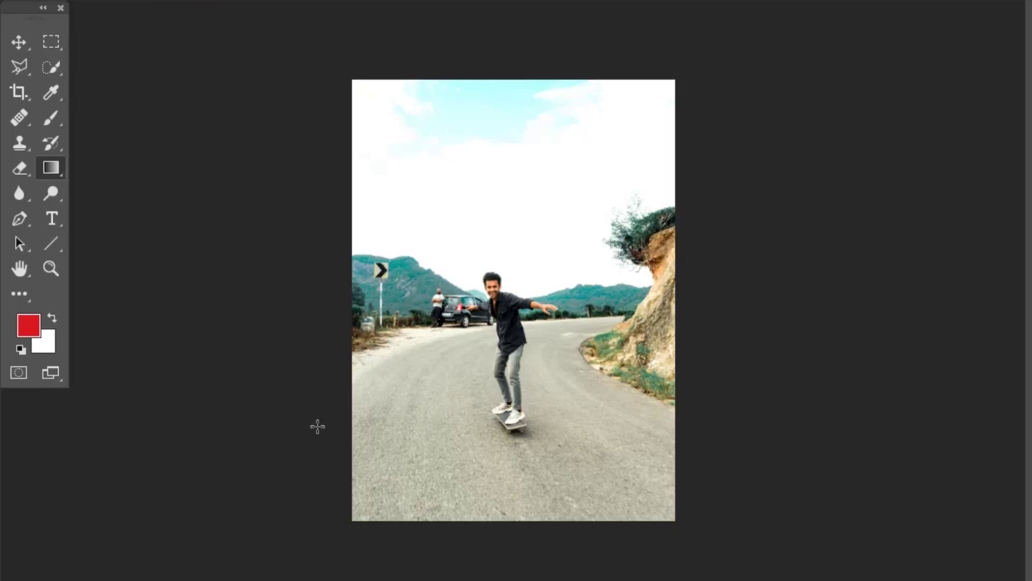
Step: Darken the road along the photo's bottom edge and lower corners on Layer 1 copy with repeated Overlay gradient strokes
{"action": "left_click_drag", "start_coordinate": [307, 504], "coordinate": [473, 522]}
{"action": "left_click_drag", "start_coordinate": [583, 410], "coordinate": [711, 430]}
{"action": "left_click_drag", "start_coordinate": [596, 377], "coordinate": [702, 474]}
{"action": "left_click_drag", "start_coordinate": [609, 414], "coordinate": [698, 478]}
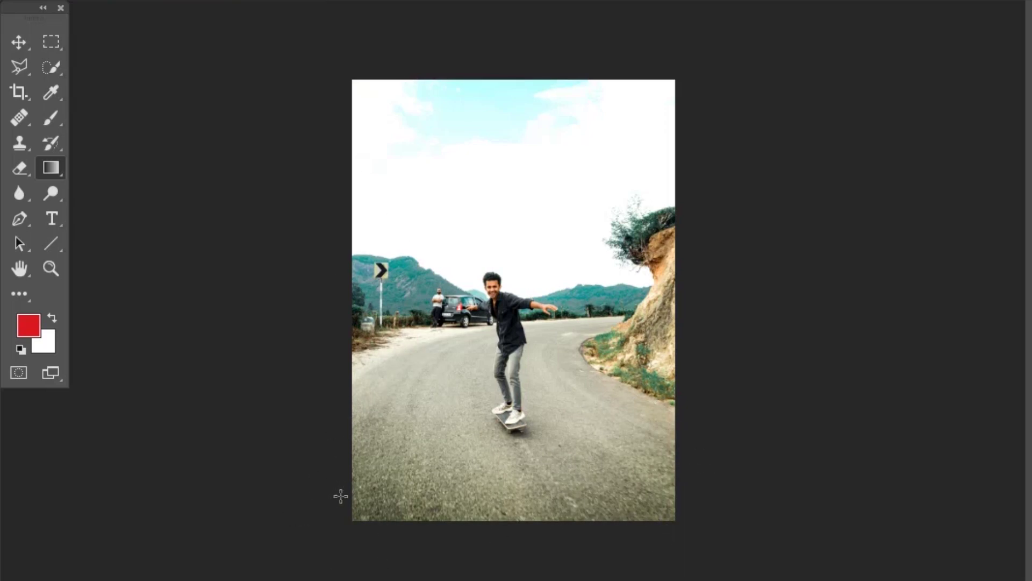
{"action": "left_click_drag", "start_coordinate": [445, 403], "coordinate": [434, 517]}
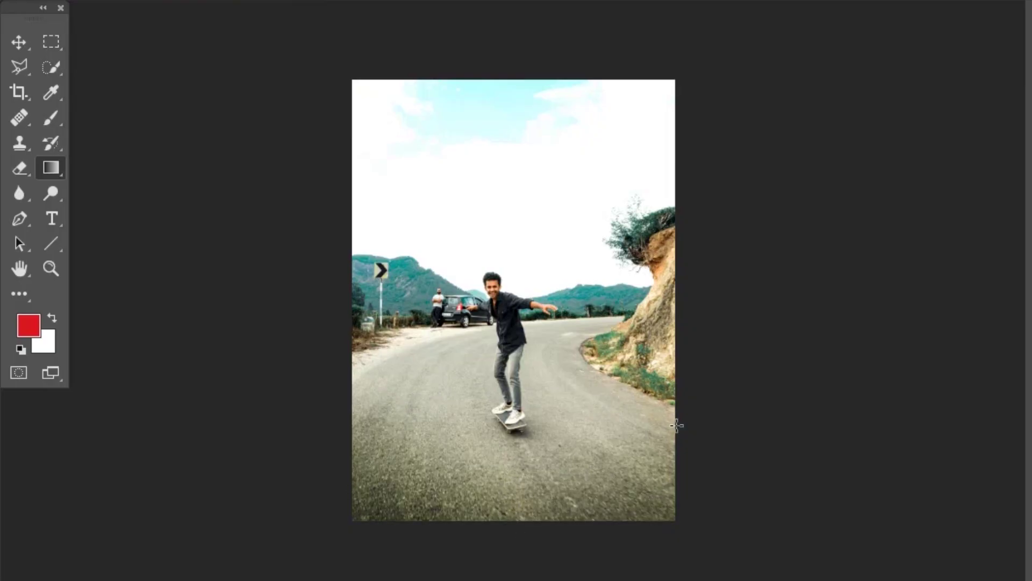
{"action": "left_click_drag", "start_coordinate": [353, 444], "coordinate": [309, 505]}
{"action": "left_click_drag", "start_coordinate": [457, 524], "coordinate": [508, 420]}
{"action": "left_click_drag", "start_coordinate": [410, 352], "coordinate": [342, 473]}
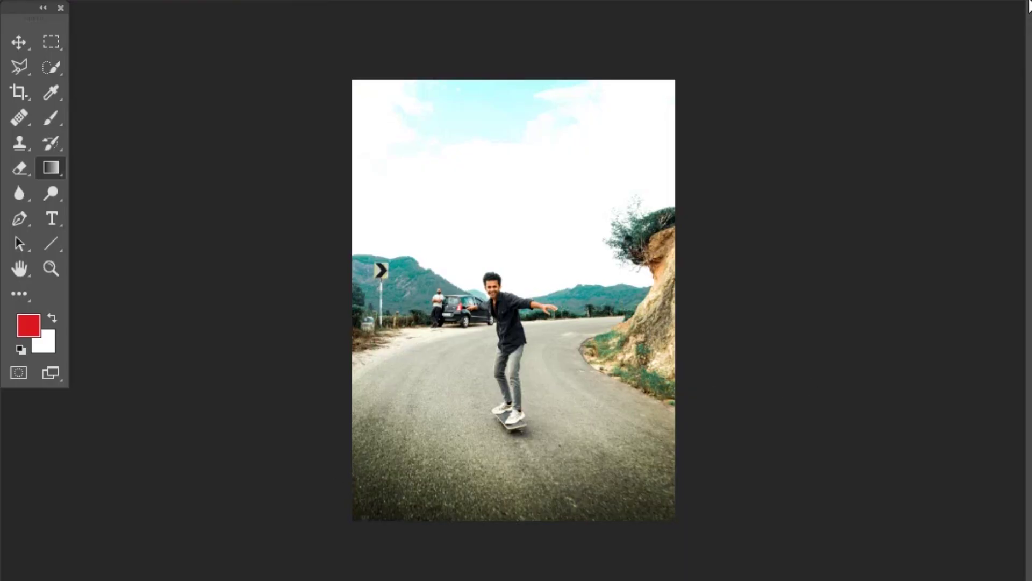
Step: Examine the darkened road up close and compare the photo with Layer 1 copy hidden and shown
{"action": "key", "text": "ctrl+plus"}
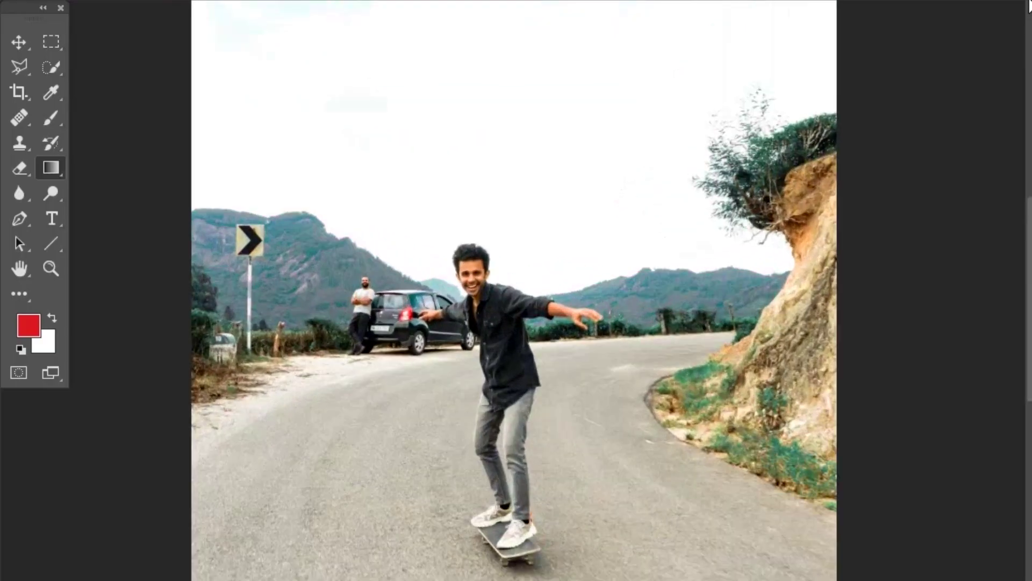
{"action": "scroll", "coordinate": [666, 322], "scroll_direction": "down", "scroll_amount": 5}
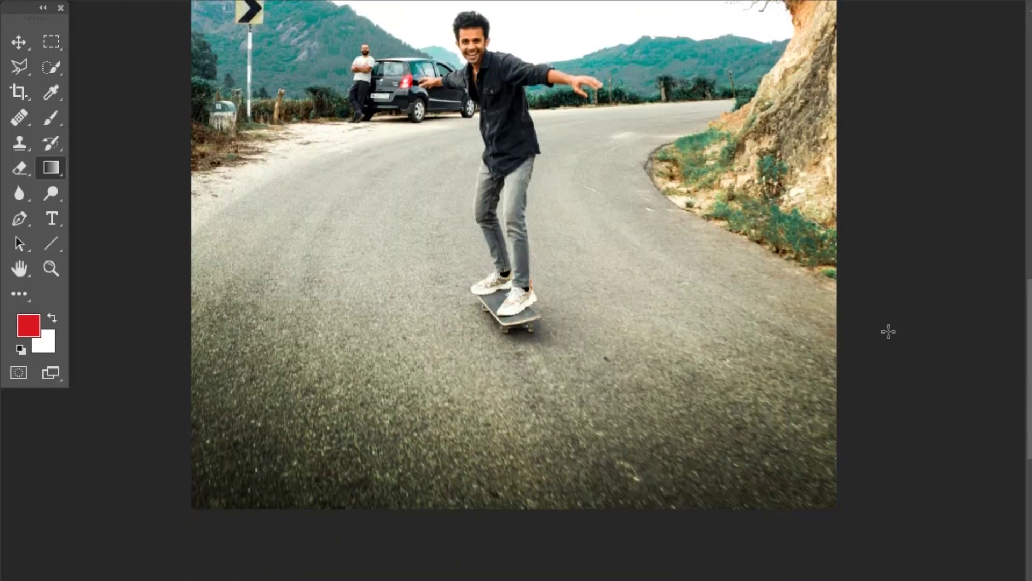
{"action": "key", "text": "ctrl+0"}
{"action": "key", "text": "ctrl+minus"}
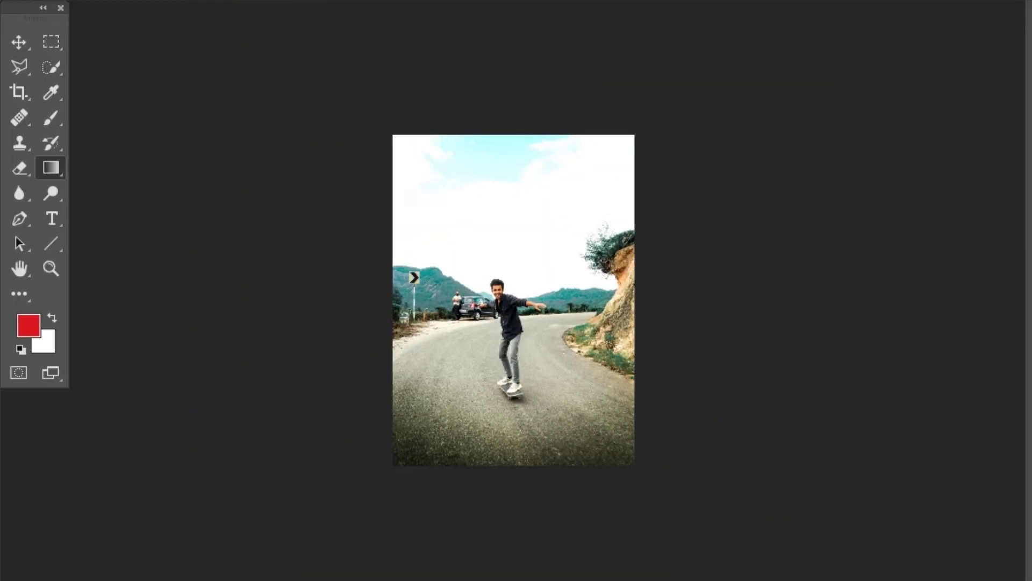
{"action": "key", "text": "ctrl+z"}
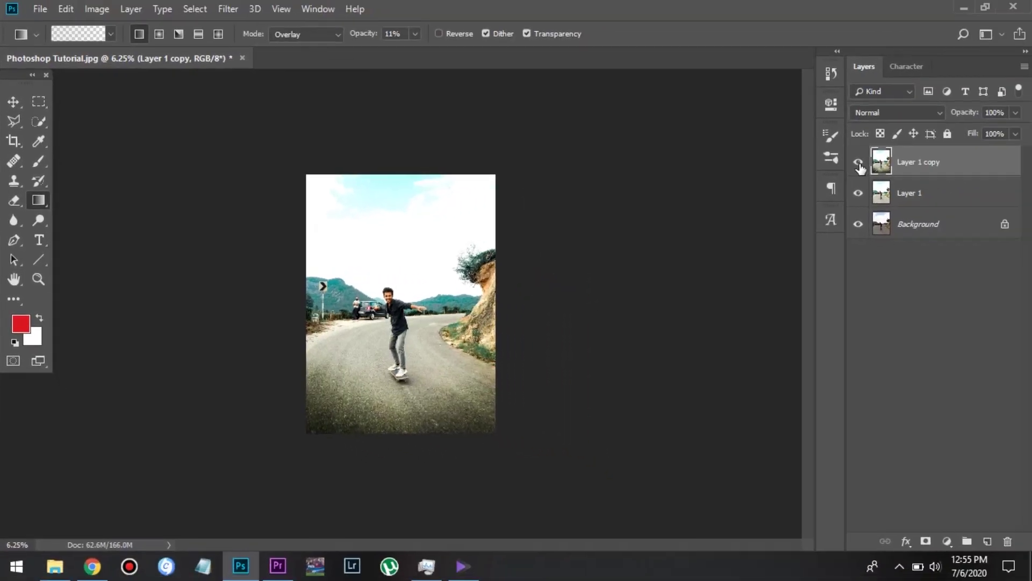
{"action": "left_click", "coordinate": [858, 162]}
{"action": "left_click", "coordinate": [859, 162]}
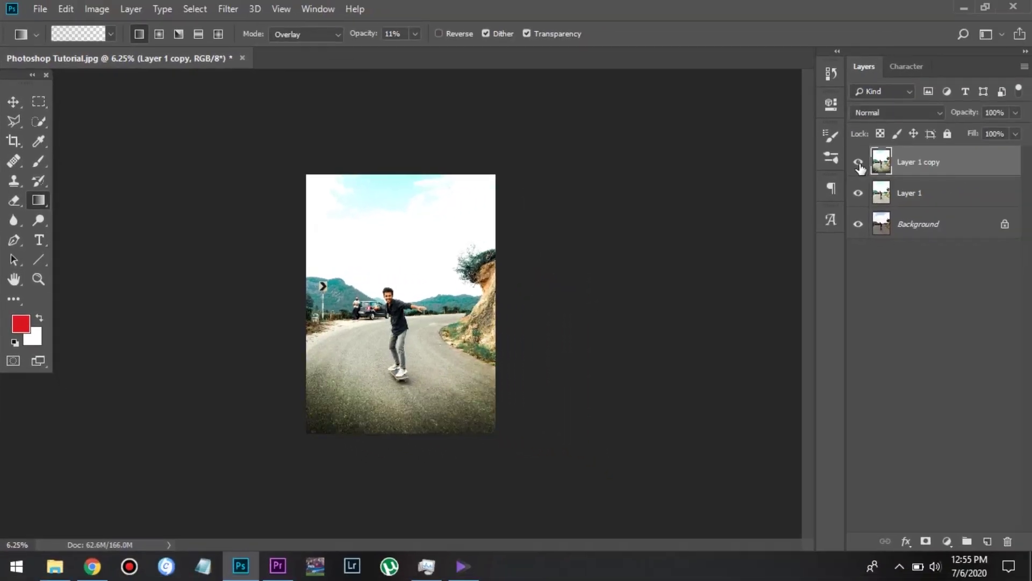